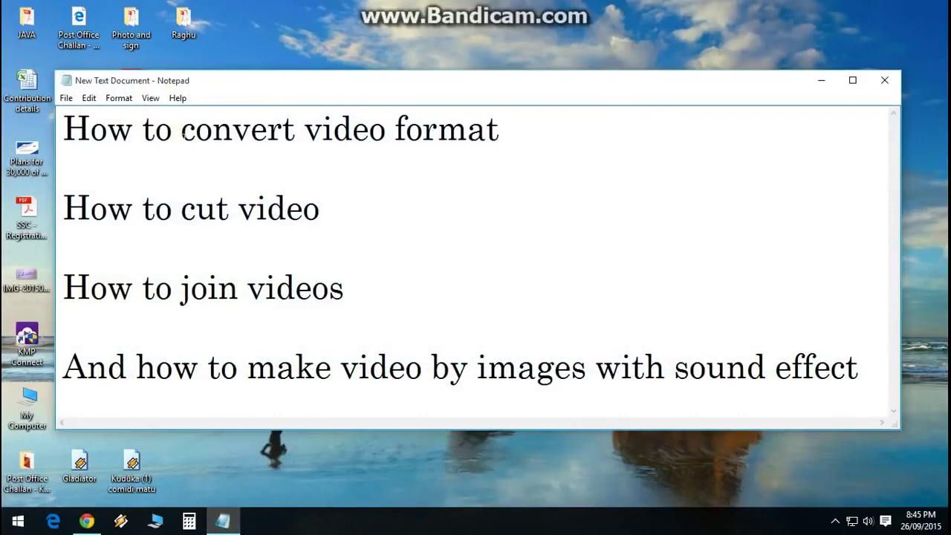
- Highlight the video-editing topics listed in the text document one after another, and minimize the document
{"action": "left_click_drag", "start_coordinate": [182, 133], "coordinate": [499, 134]}
{"action": "left_click_drag", "start_coordinate": [182, 208], "coordinate": [319, 208]}
{"action": "left_click_drag", "start_coordinate": [182, 288], "coordinate": [345, 290]}
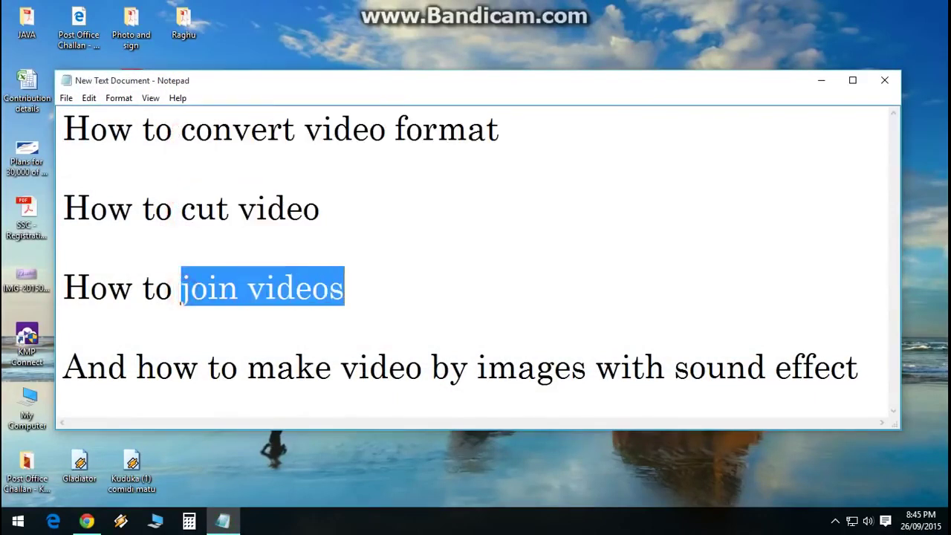
{"action": "left_click_drag", "start_coordinate": [248, 368], "coordinate": [587, 368]}
{"action": "left_click_drag", "start_coordinate": [675, 368], "coordinate": [859, 367]}
{"action": "left_click", "coordinate": [821, 80]}
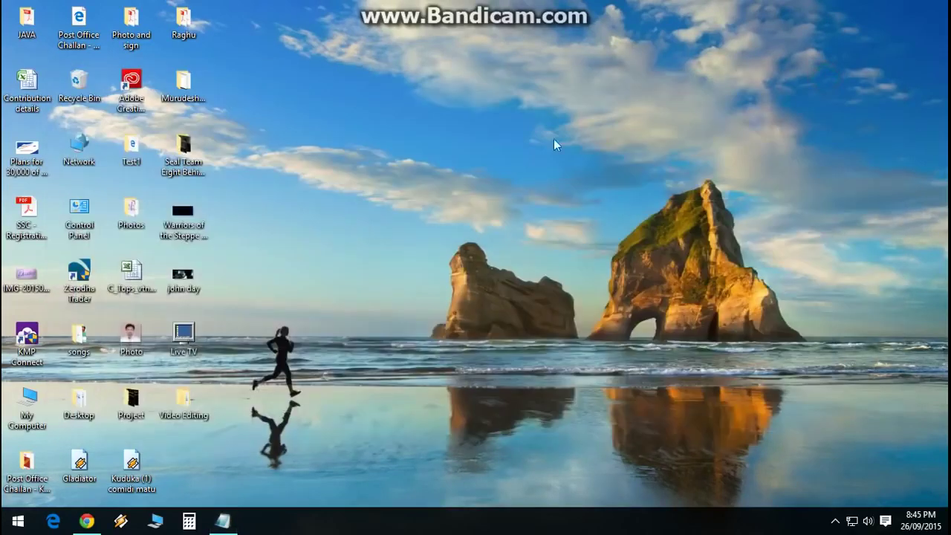
- Refresh the desktop, switch to Chrome and search Google for "freemake video converter"
{"action": "right_click", "coordinate": [554, 139]}
{"action": "left_click", "coordinate": [577, 184]}
{"action": "left_click", "coordinate": [87, 520]}
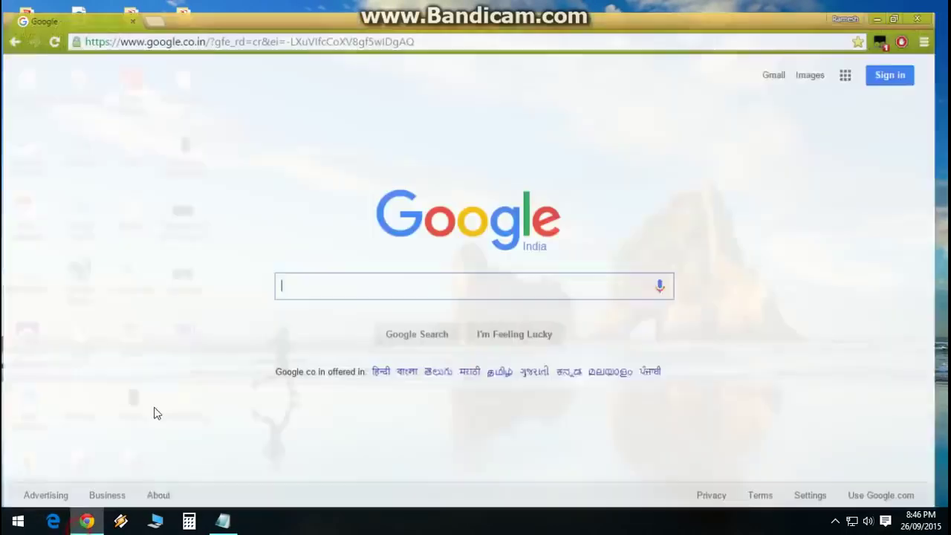
{"action": "left_click", "coordinate": [315, 279]}
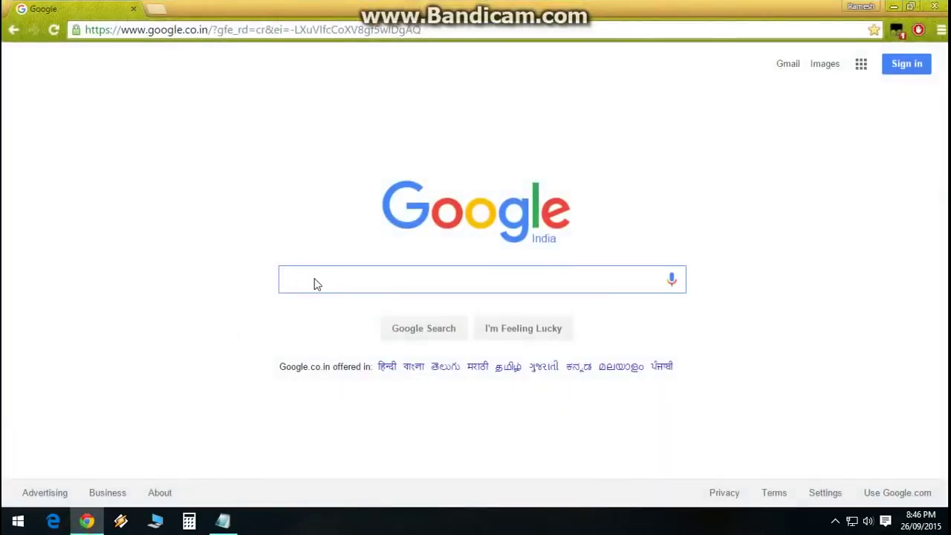
{"action": "type", "text": "freemake"}
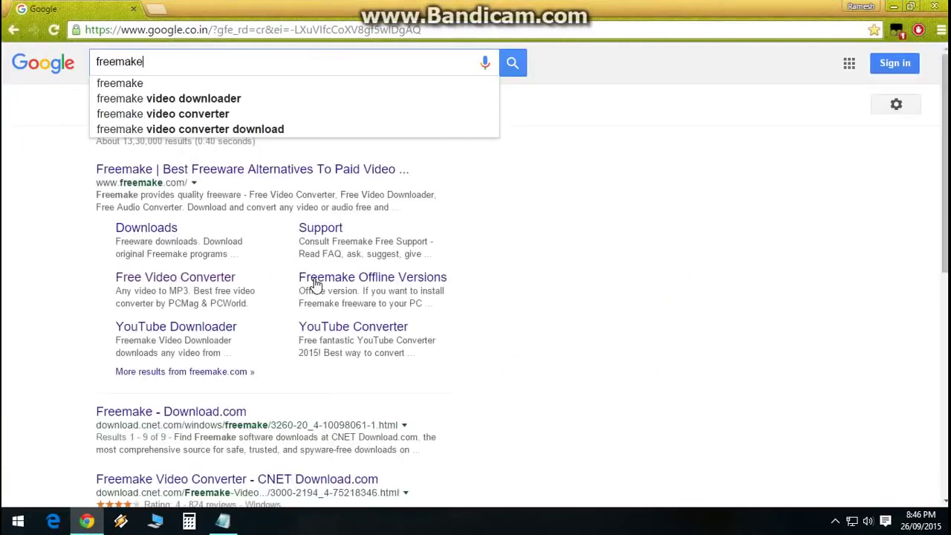
{"action": "type", "text": " video"}
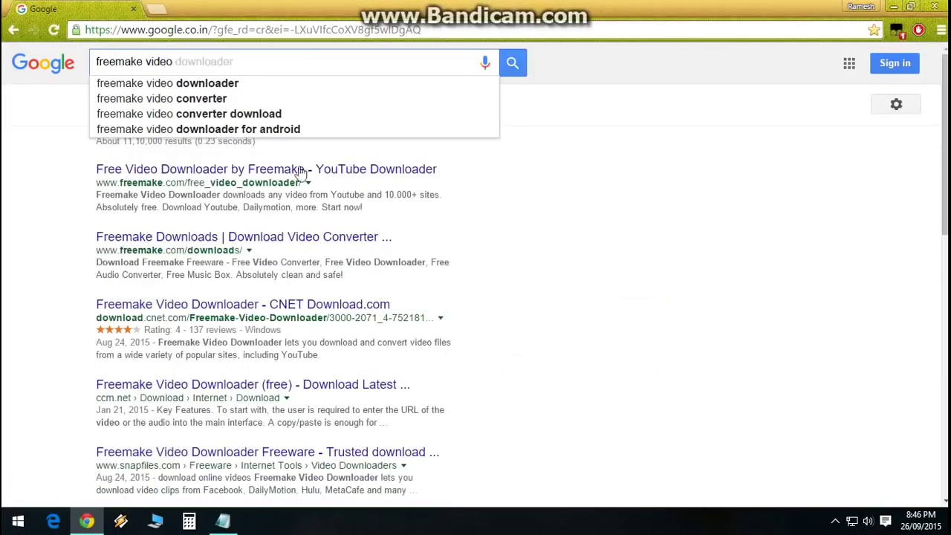
{"action": "left_click", "coordinate": [225, 97]}
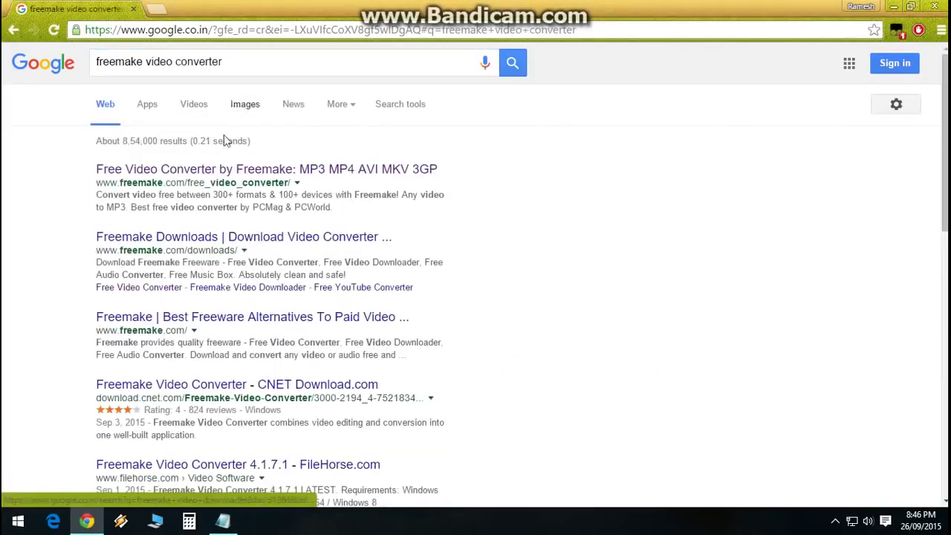
- Download the Free Video Converter installer from freemake.com and launch FreemakeVideoConverterSetup.exe, dismissing the User Account Control request
{"action": "left_click", "coordinate": [202, 168]}
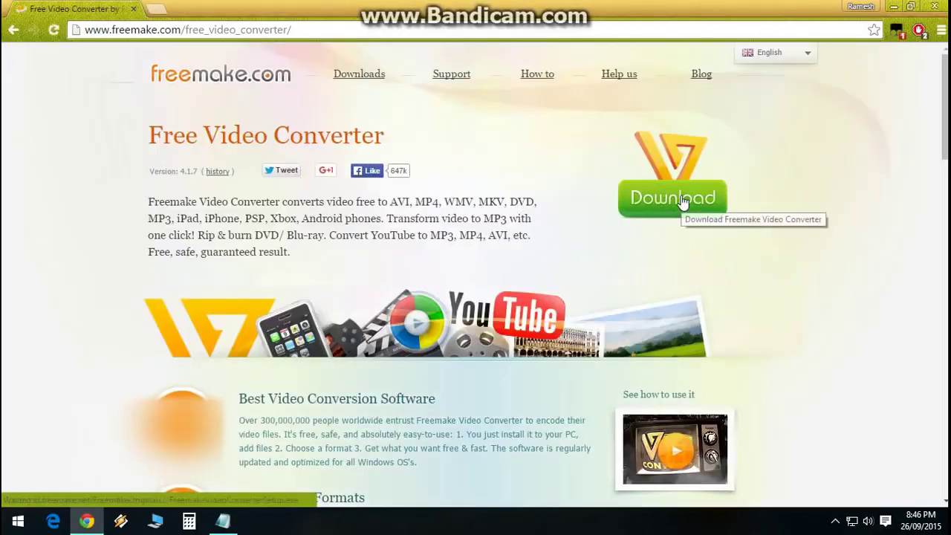
{"action": "left_click", "coordinate": [682, 200]}
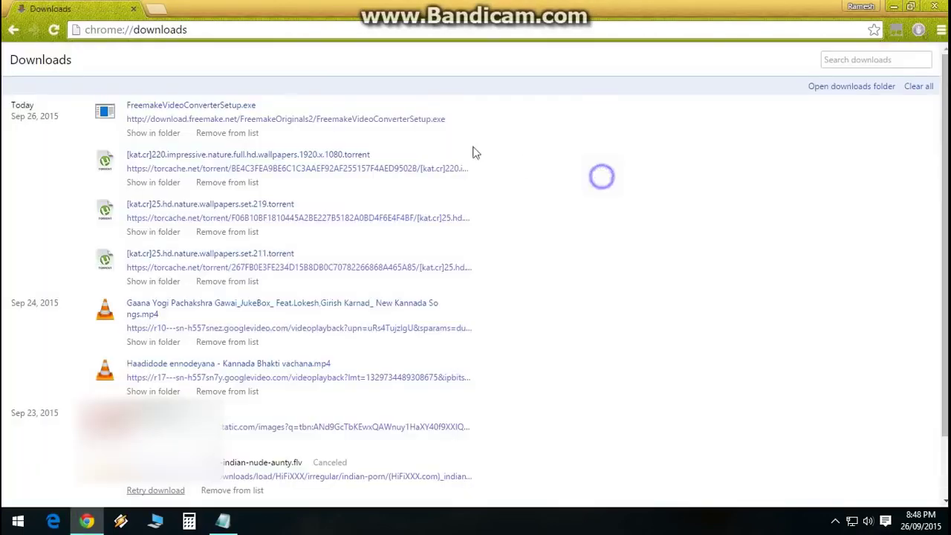
{"action": "left_click", "coordinate": [181, 108]}
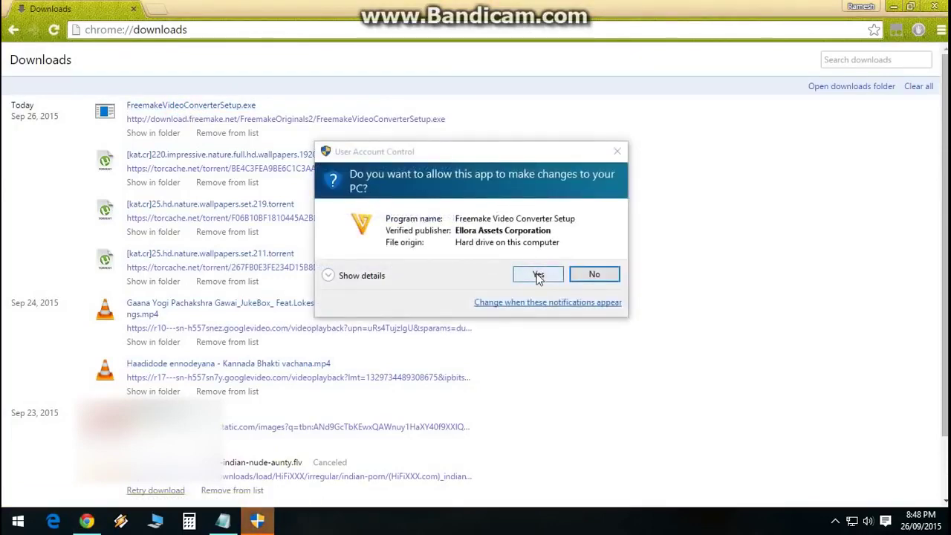
{"action": "left_click", "coordinate": [616, 151]}
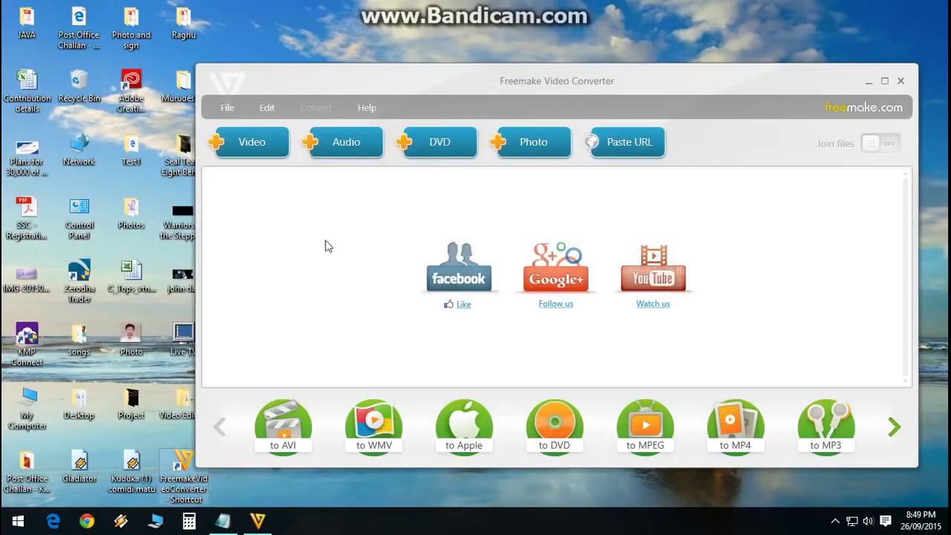
- Check the Gladiator video's file type in its properties and add it from the Video Editing\Videos folder to Freemake Video Converter
{"action": "left_click", "coordinate": [263, 145]}
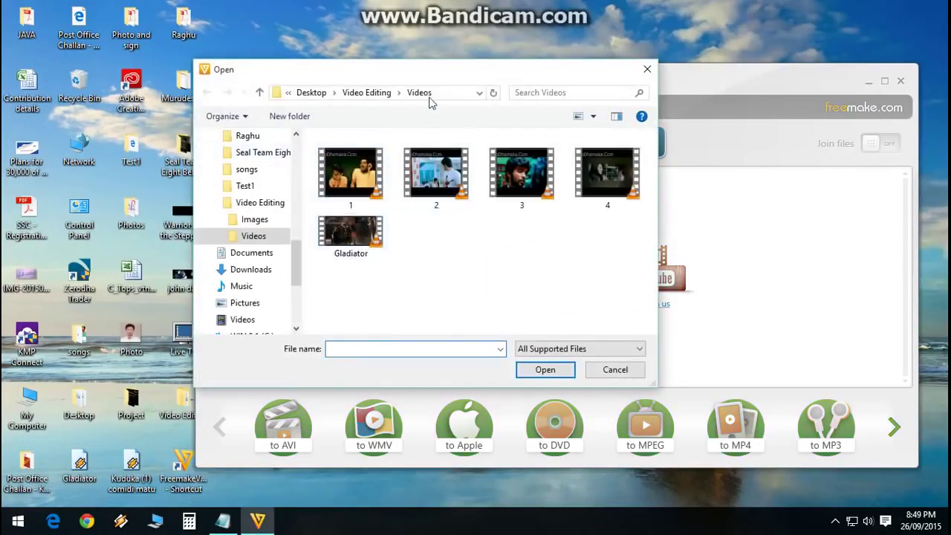
{"action": "double_click", "coordinate": [426, 74]}
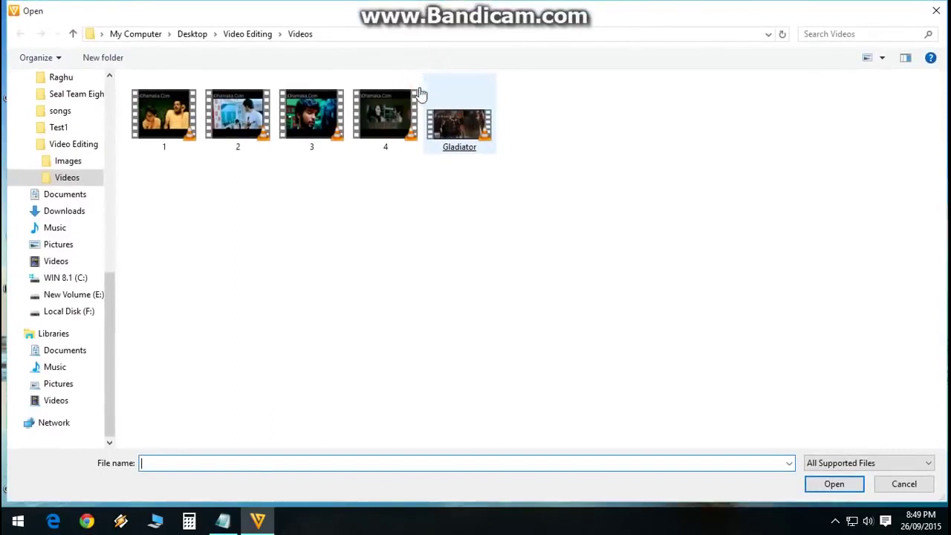
{"action": "left_click", "coordinate": [469, 132]}
{"action": "right_click", "coordinate": [469, 133]}
{"action": "left_click", "coordinate": [528, 457]}
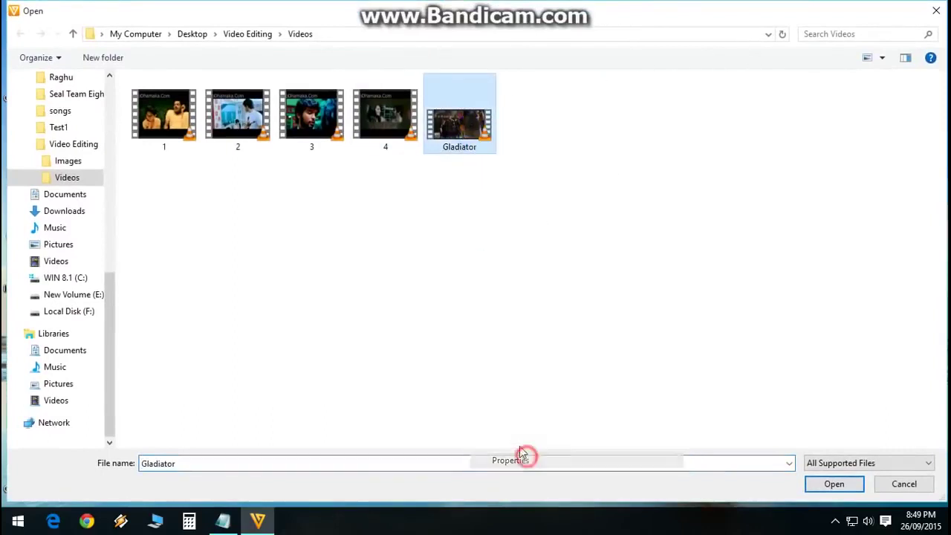
{"action": "left_click_drag", "start_coordinate": [588, 220], "coordinate": [631, 220]}
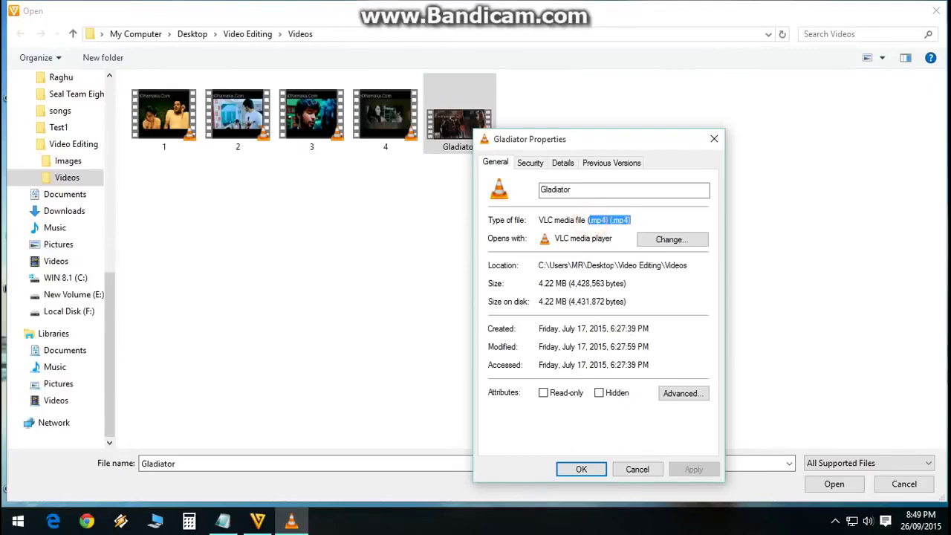
{"action": "left_click", "coordinate": [714, 139]}
{"action": "double_click", "coordinate": [477, 134]}
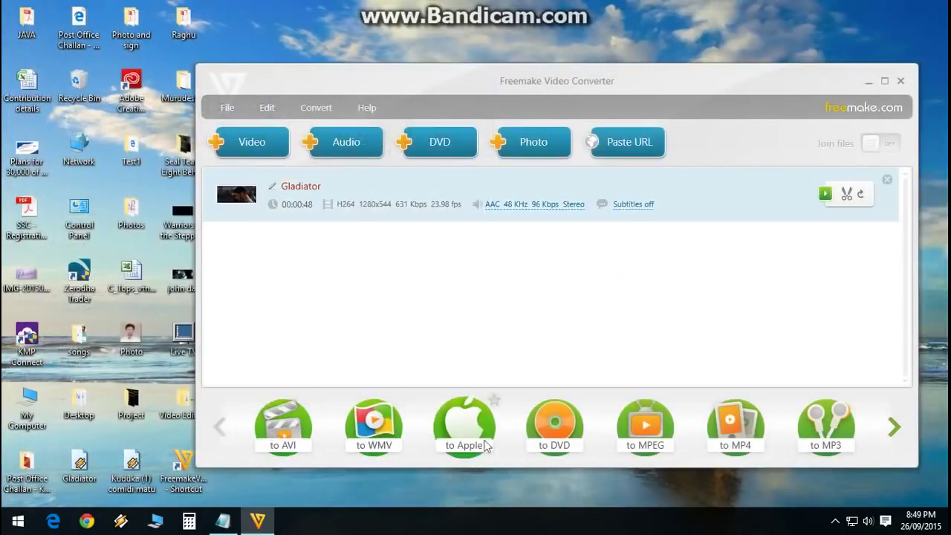
- Convert Gladiator to AVI with the HD 1080p preset, saved as Desktop\Video Editing\Gladiator.avi, and close the conversion windows
{"action": "left_click", "coordinate": [895, 428]}
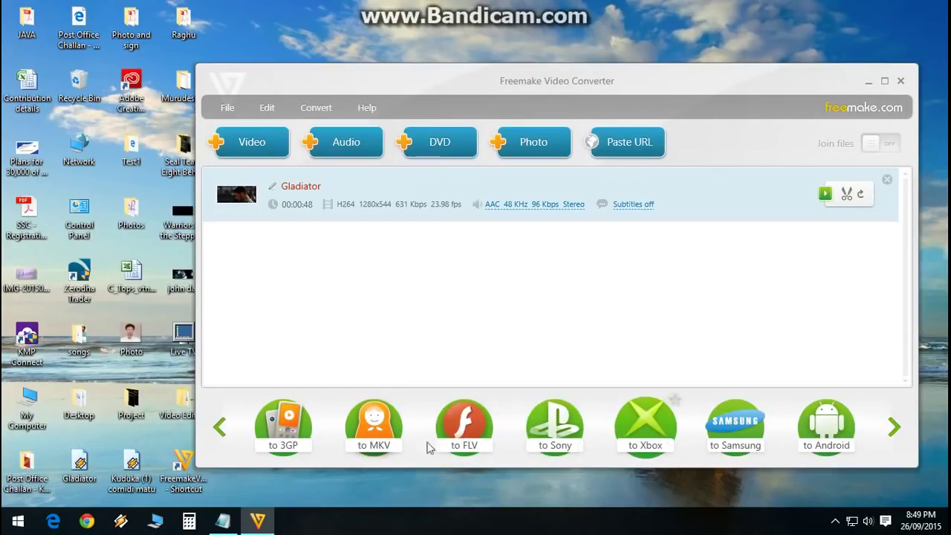
{"action": "left_click", "coordinate": [222, 429]}
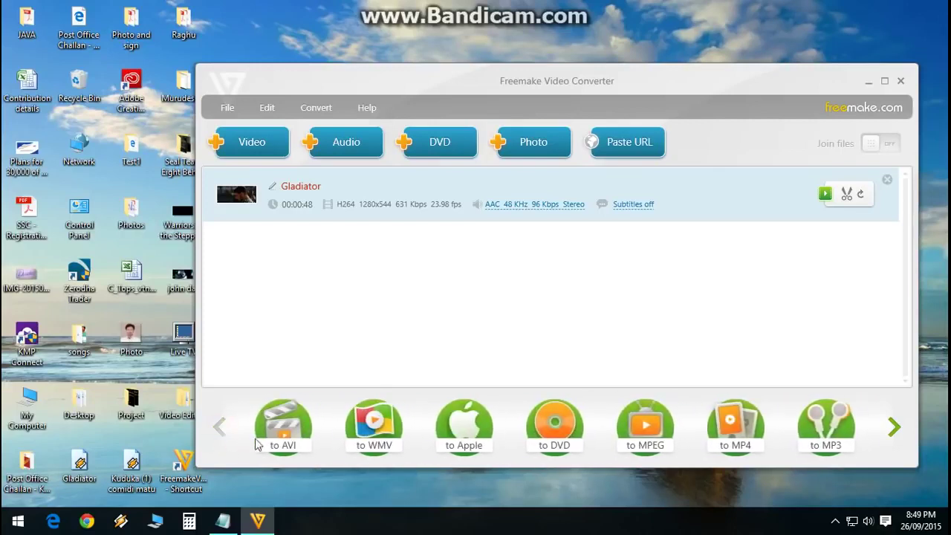
{"action": "left_click", "coordinate": [304, 425]}
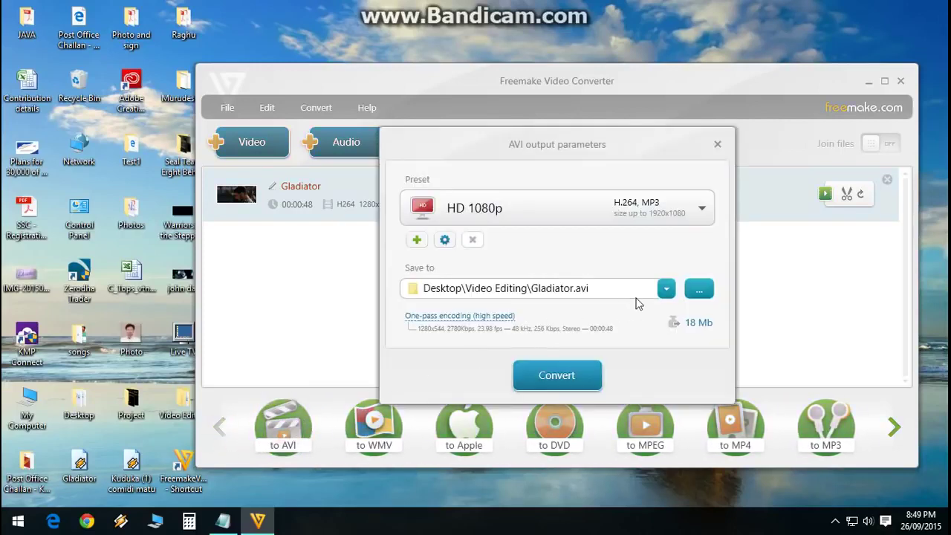
{"action": "left_click", "coordinate": [697, 290]}
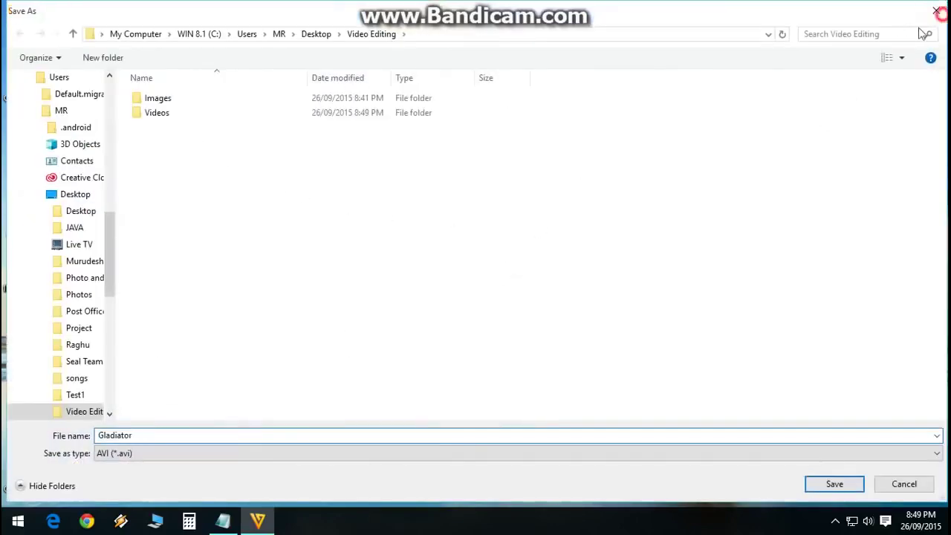
{"action": "left_click", "coordinate": [936, 10]}
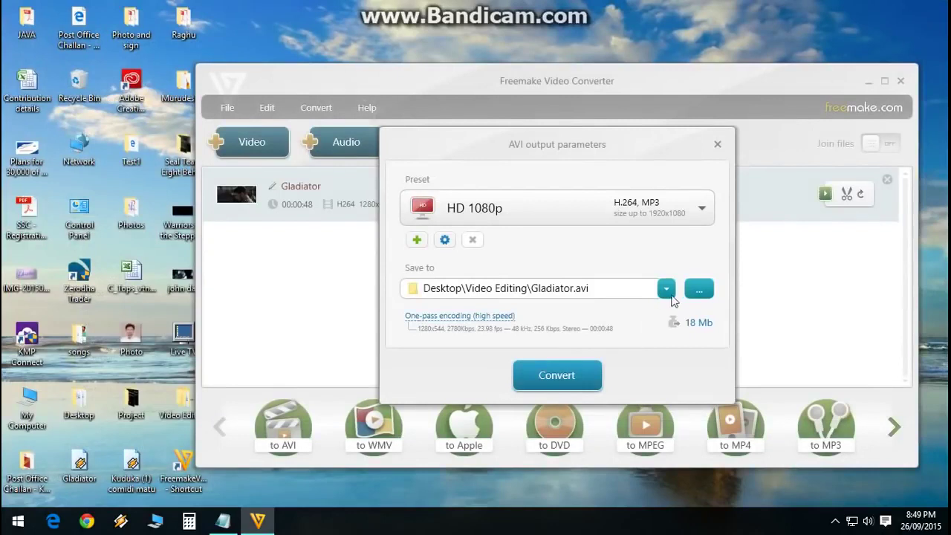
{"action": "left_click", "coordinate": [568, 374]}
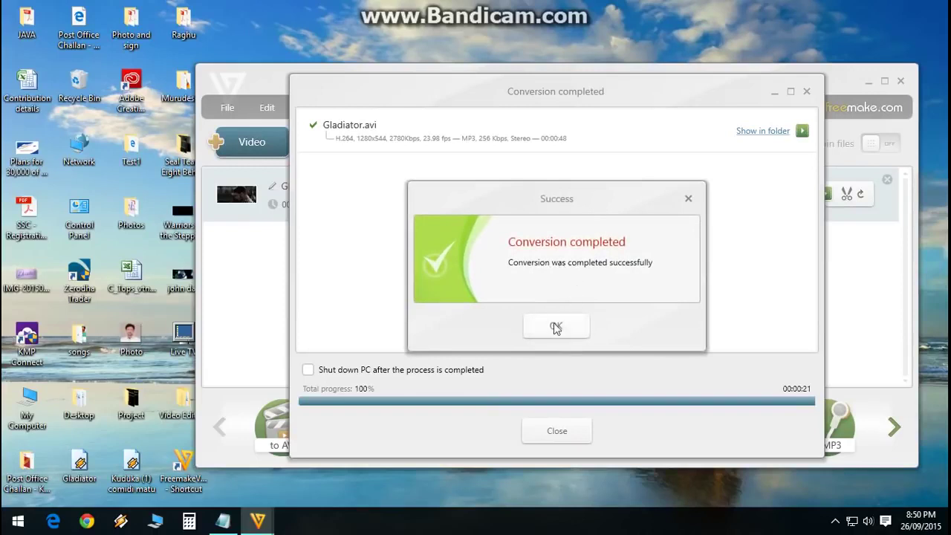
{"action": "left_click", "coordinate": [555, 327]}
{"action": "left_click", "coordinate": [807, 92]}
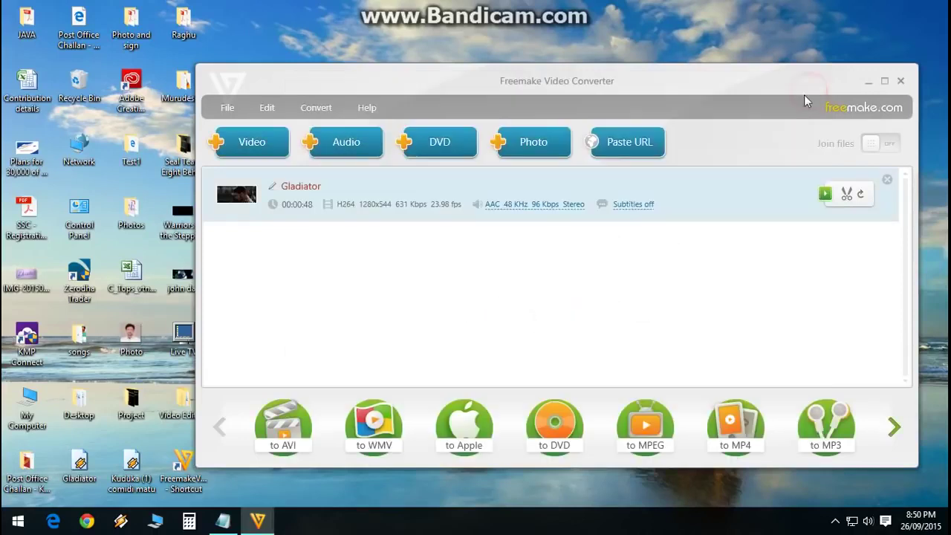
- Minimize the converter and check the original Gladiator file's type in the Video Editing\Videos folder on the desktop
{"action": "left_click", "coordinate": [868, 81]}
{"action": "double_click", "coordinate": [182, 407]}
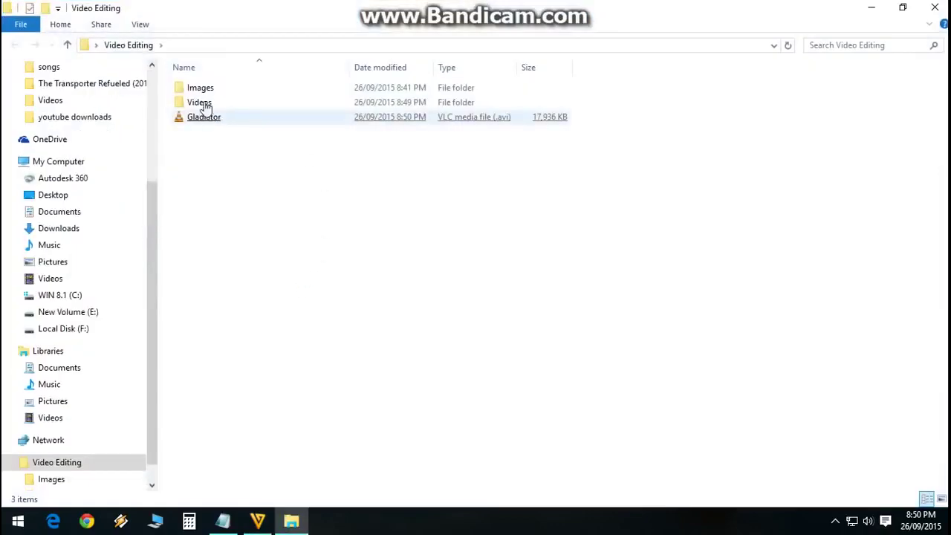
{"action": "double_click", "coordinate": [200, 102]}
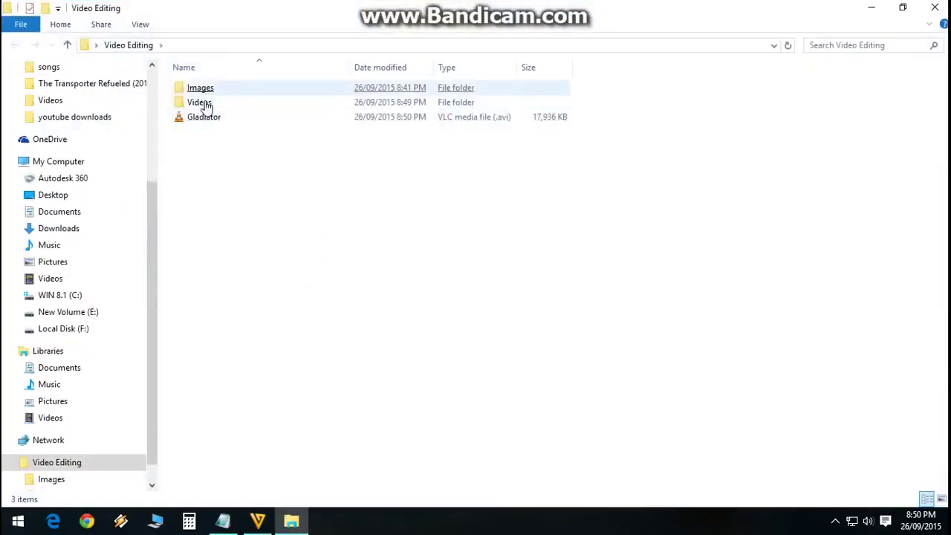
{"action": "right_click", "coordinate": [537, 119]}
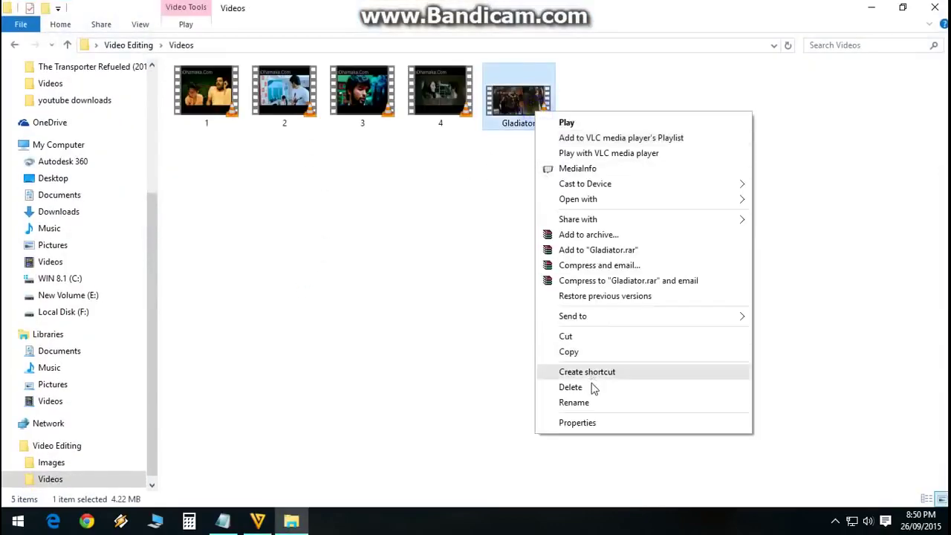
{"action": "left_click", "coordinate": [586, 423]}
{"action": "left_click_drag", "start_coordinate": [657, 202], "coordinate": [698, 203]}
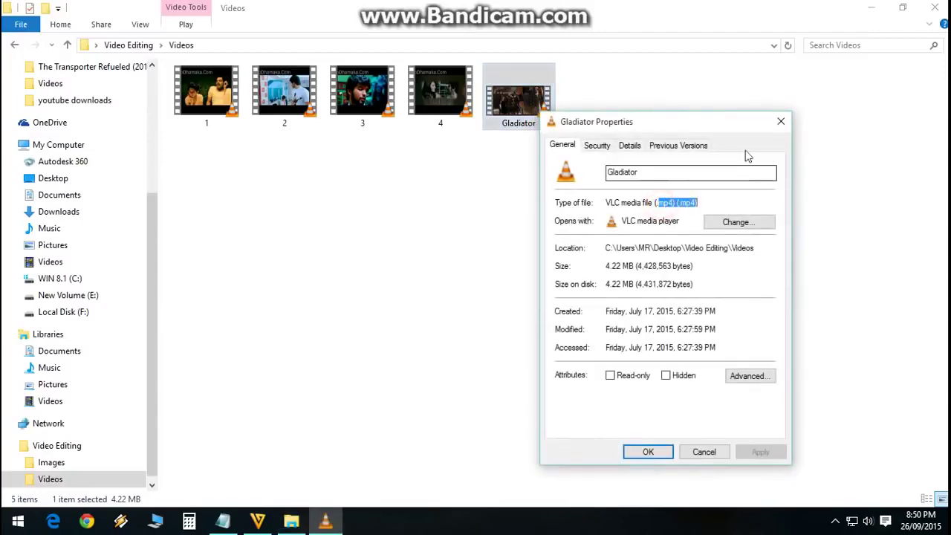
{"action": "left_click", "coordinate": [781, 121]}
- Return to the Video Editing folder and check the converted Gladiator file's type in its properties
{"action": "left_click", "coordinate": [13, 43]}
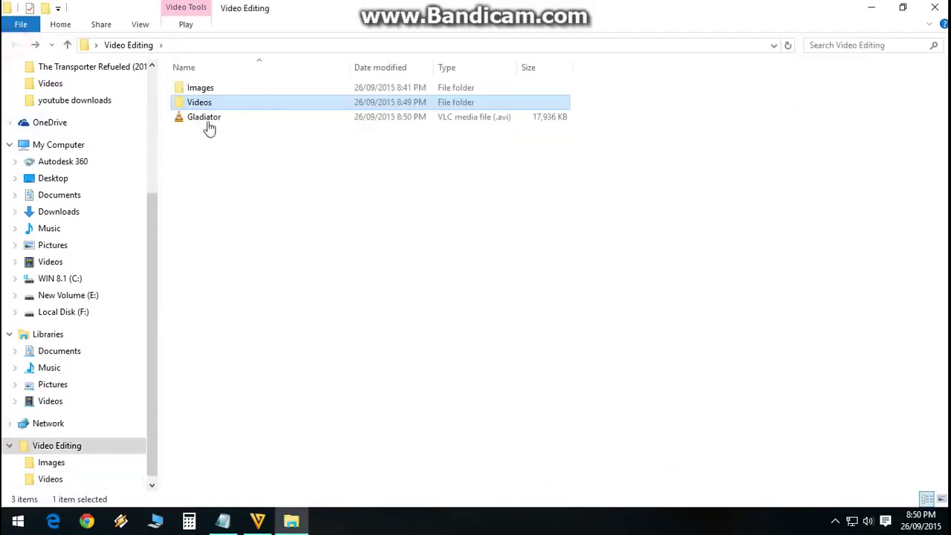
{"action": "right_click", "coordinate": [208, 119]}
{"action": "left_click", "coordinate": [279, 457]}
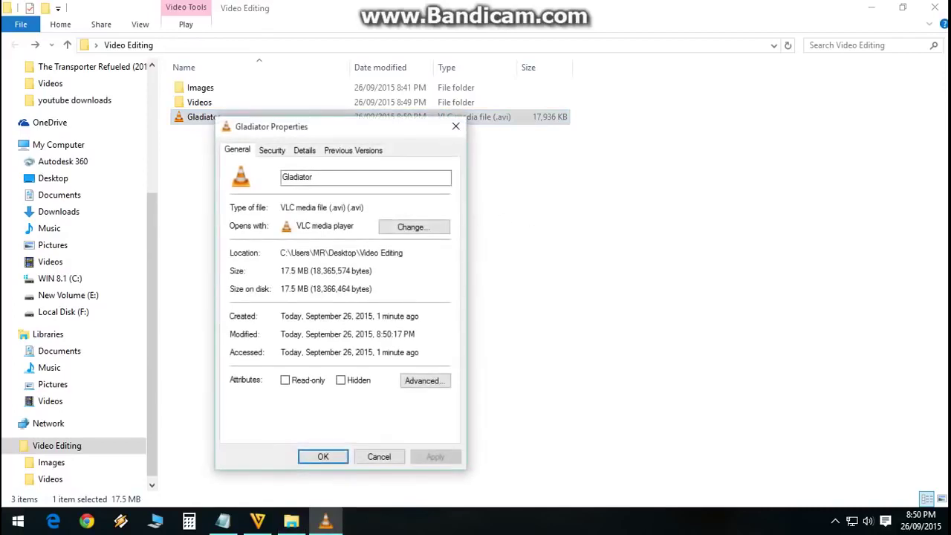
{"action": "left_click_drag", "start_coordinate": [364, 208], "coordinate": [327, 208]}
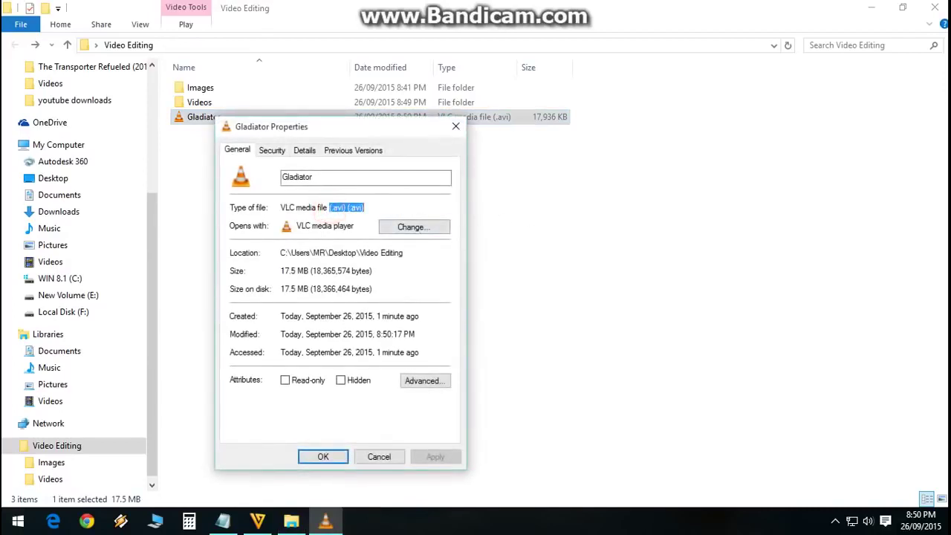
{"action": "left_click", "coordinate": [456, 128]}
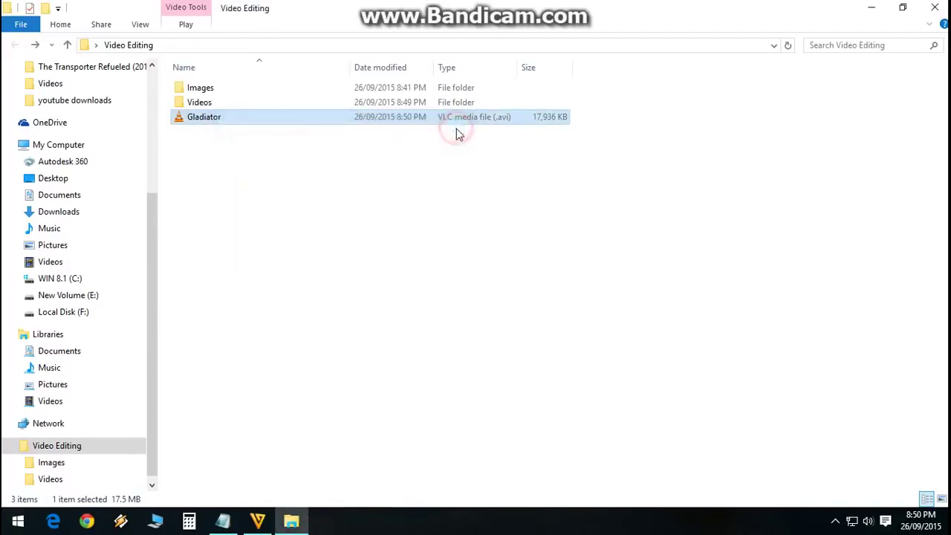
- Highlight the "How to cut video" topic in the Notepad document, and go back to File Explorer's Videos folder
{"action": "key", "text": "alt+Tab"}
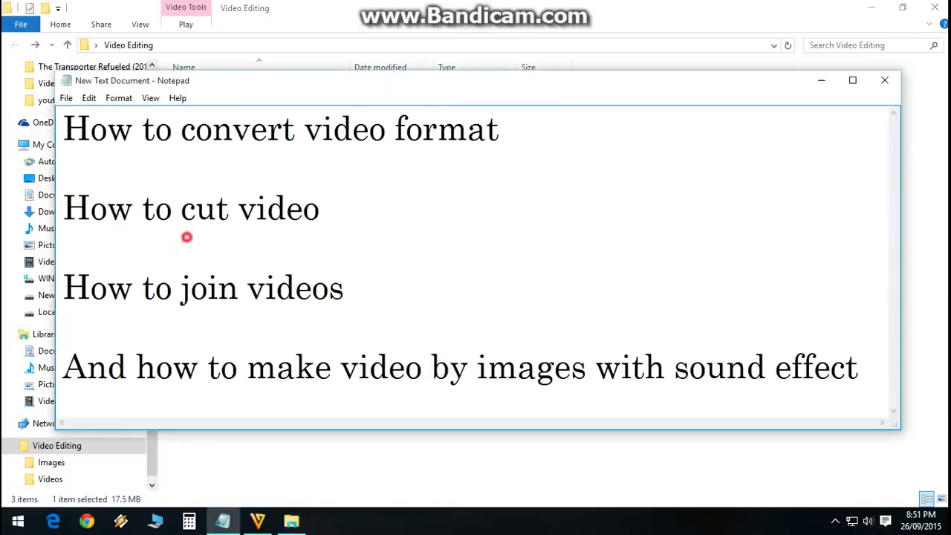
{"action": "left_click_drag", "start_coordinate": [64, 208], "coordinate": [319, 208]}
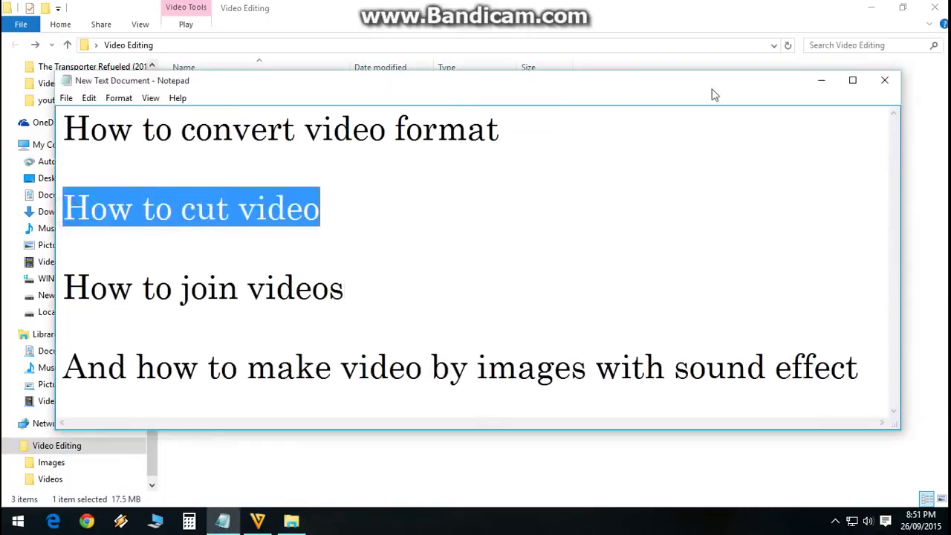
{"action": "left_click", "coordinate": [822, 80]}
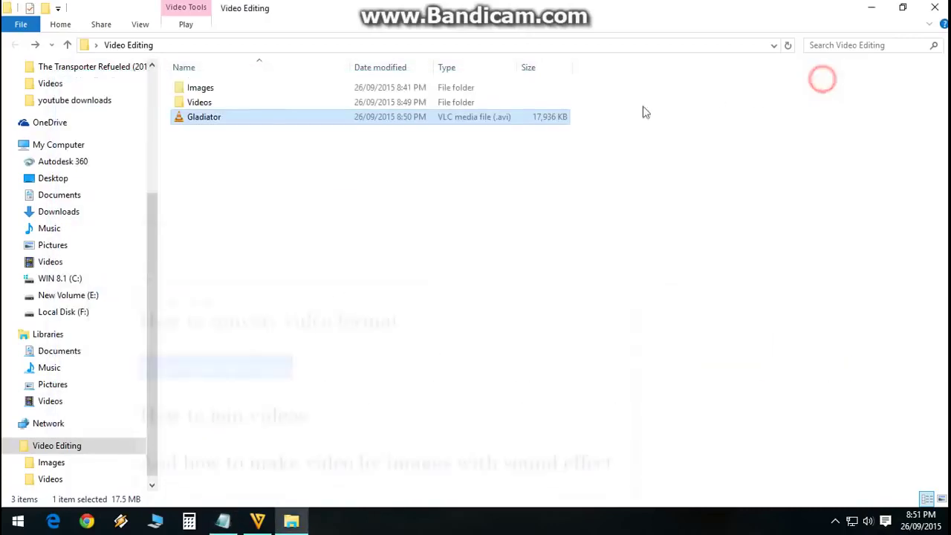
{"action": "double_click", "coordinate": [219, 103]}
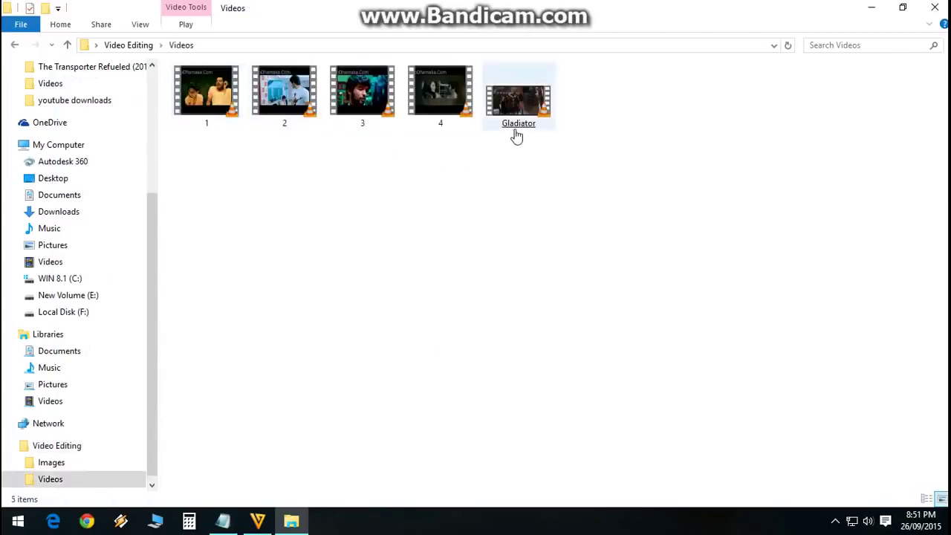
- Switch to Freemake Video Converter, open the Gladiator clip for cutting, and preview it from near the beginning
{"action": "left_click", "coordinate": [262, 518]}
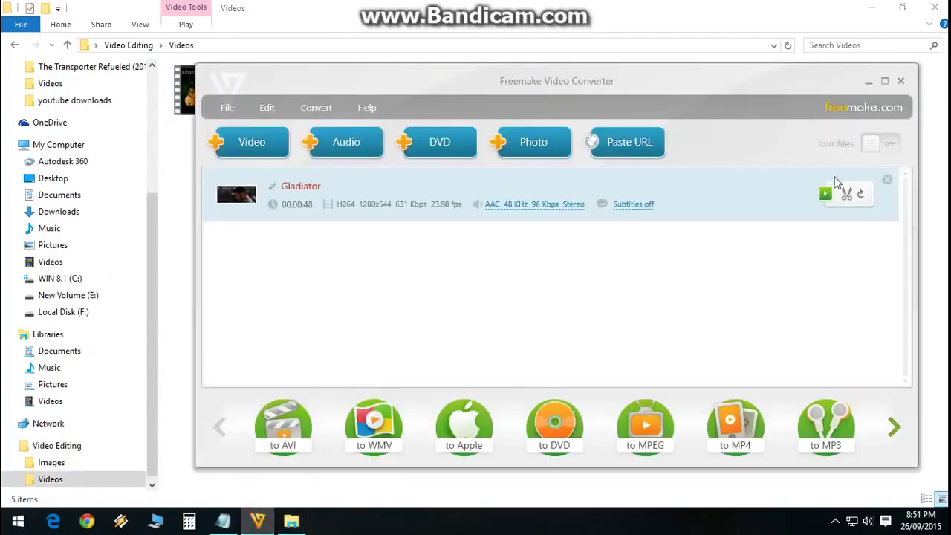
{"action": "left_click", "coordinate": [845, 195]}
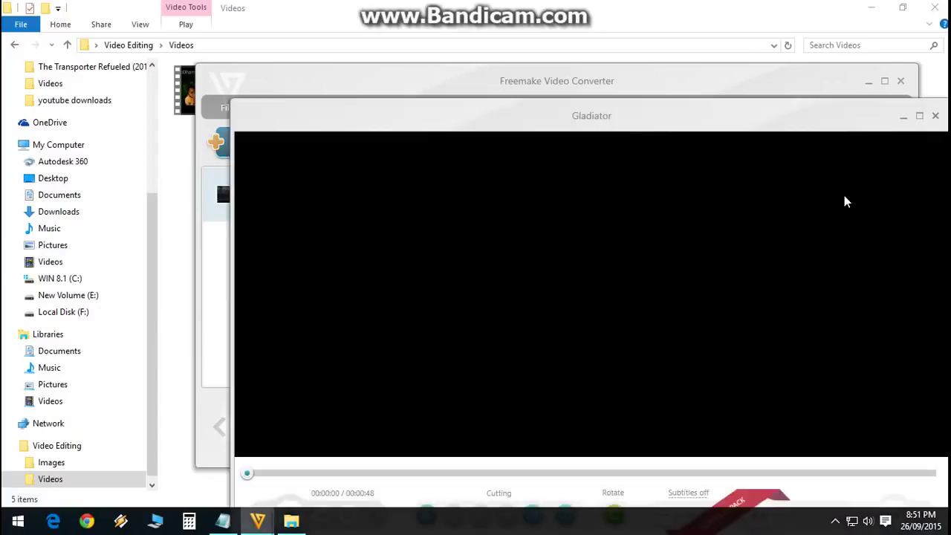
{"action": "left_click_drag", "start_coordinate": [633, 119], "coordinate": [508, 53]}
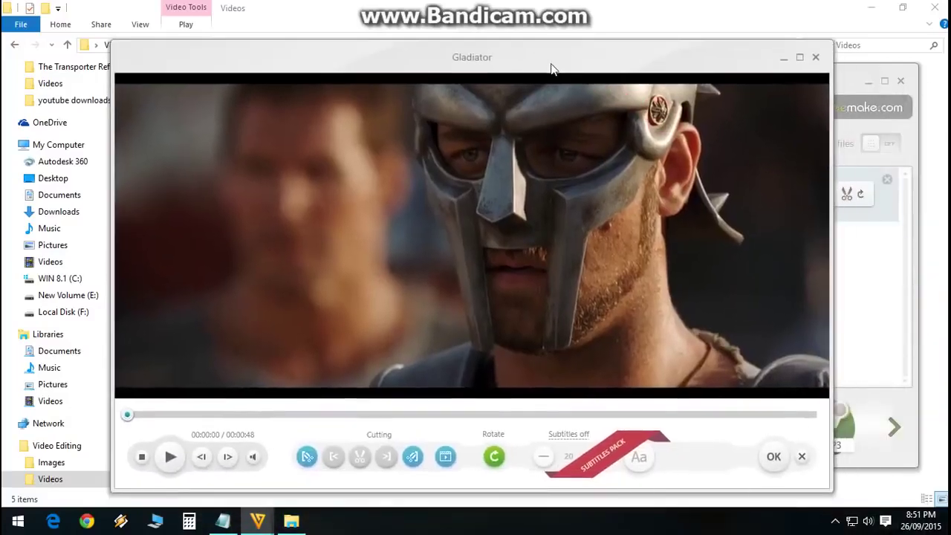
{"action": "left_click", "coordinate": [241, 414]}
{"action": "left_click", "coordinate": [273, 415]}
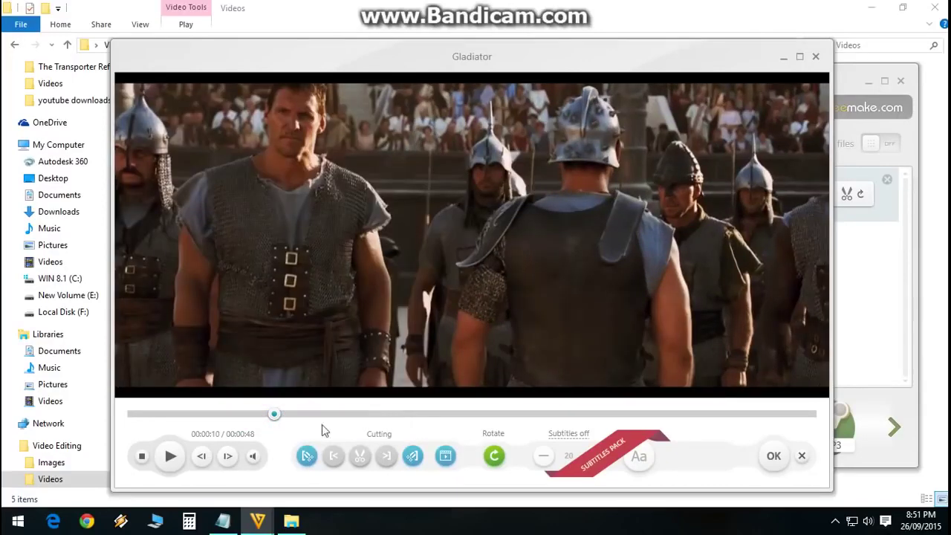
{"action": "left_click", "coordinate": [134, 415]}
{"action": "left_click", "coordinate": [170, 456]}
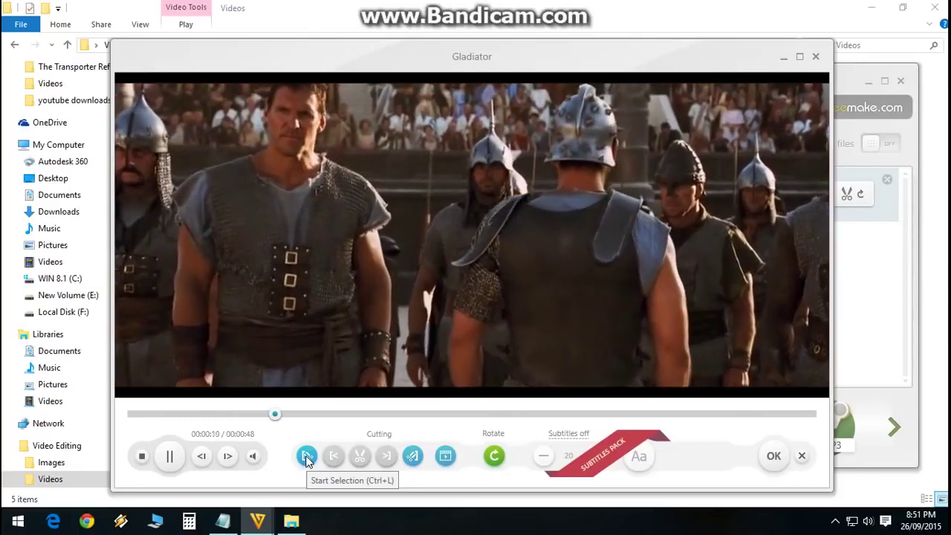
- Cut the section from about 0:11 to 0:22 out of the Gladiator clip and apply the edit
{"action": "left_click", "coordinate": [306, 457]}
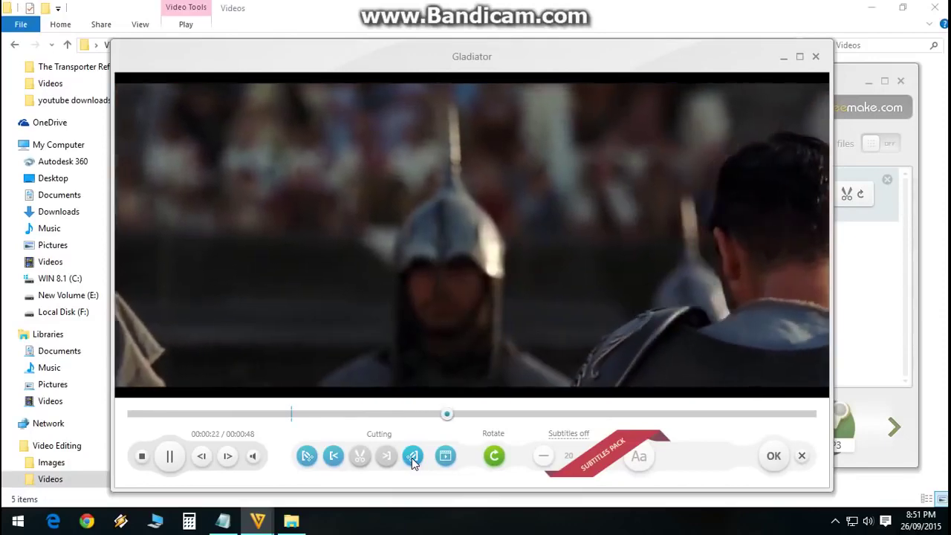
{"action": "left_click", "coordinate": [413, 456]}
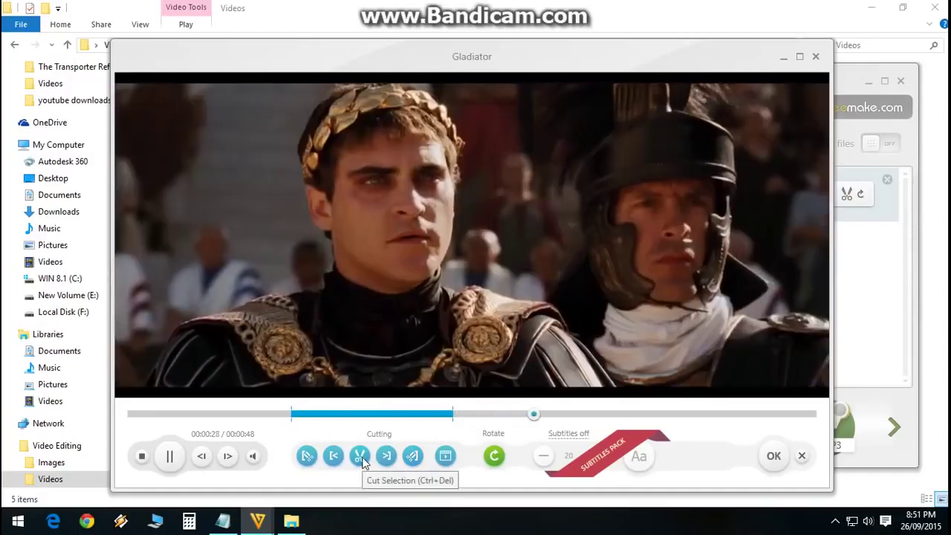
{"action": "left_click", "coordinate": [362, 458]}
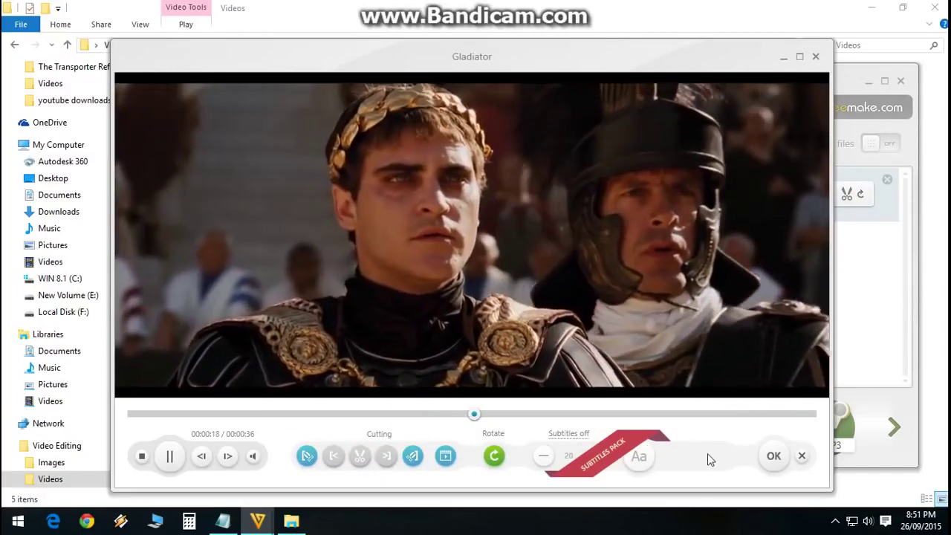
{"action": "left_click", "coordinate": [773, 457]}
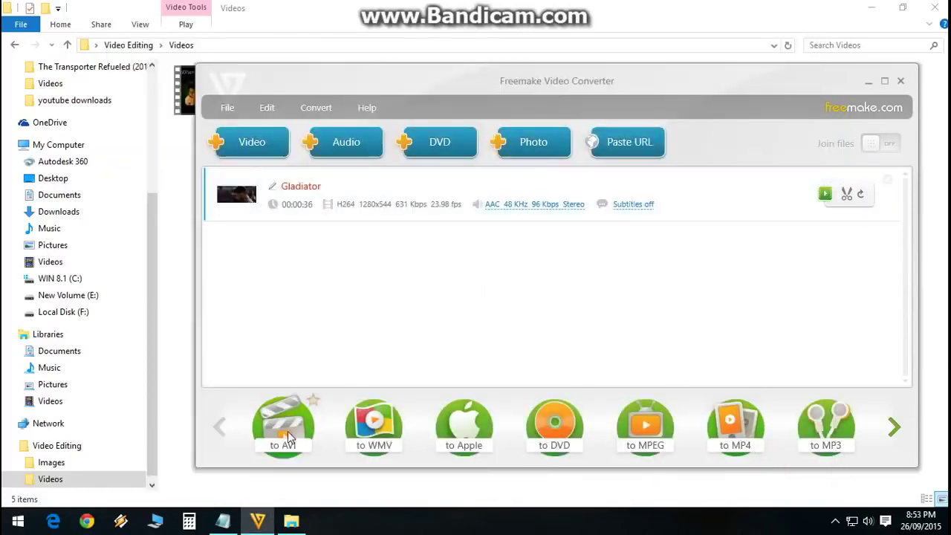
- Convert the trimmed Gladiator clip to AVI with the HD 1080p preset, saving into Desktop\Video Editing
{"action": "left_click", "coordinate": [288, 438]}
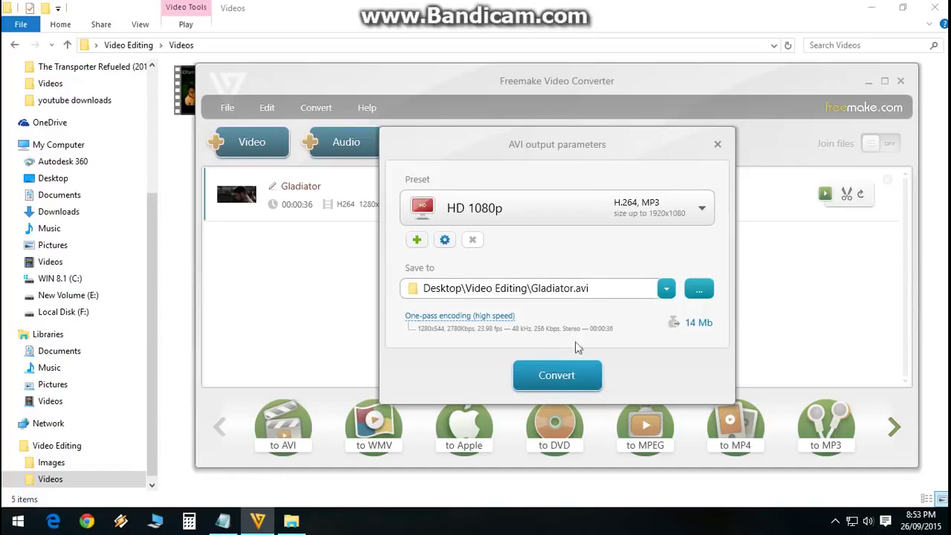
{"action": "left_click", "coordinate": [563, 380]}
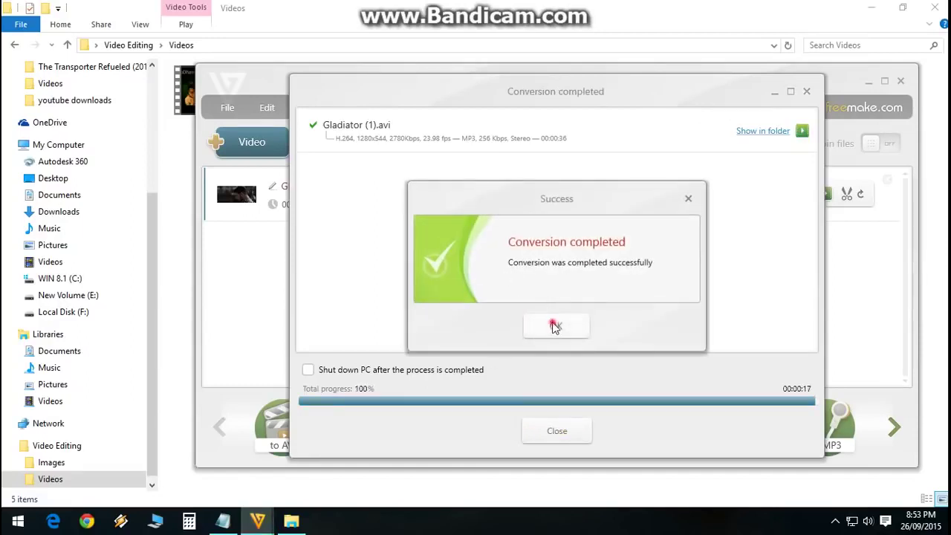
{"action": "left_click", "coordinate": [556, 326]}
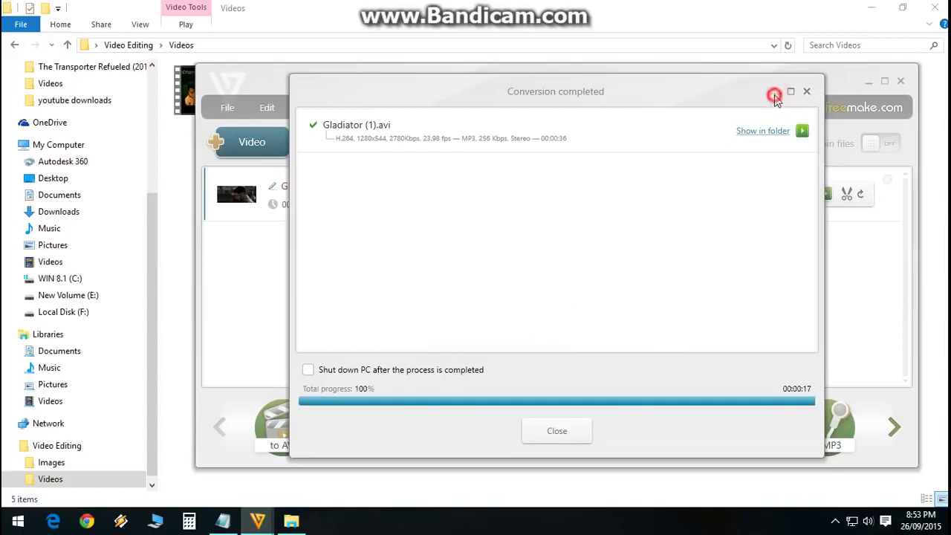
- Return to the Video Editing folder, check the properties of Gladiator (1), and play the file in VLC to review the cut
{"action": "left_click", "coordinate": [774, 95]}
{"action": "left_click", "coordinate": [13, 45]}
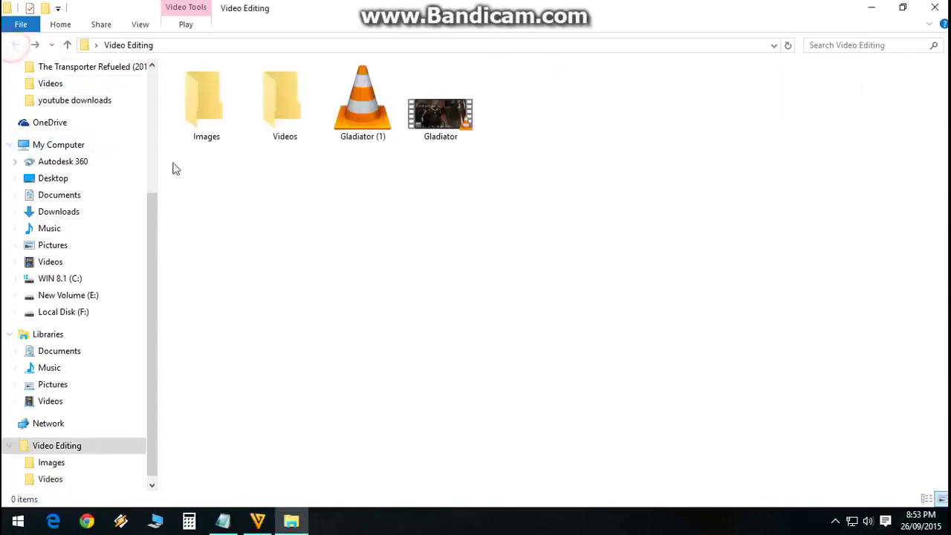
{"action": "left_click", "coordinate": [370, 141]}
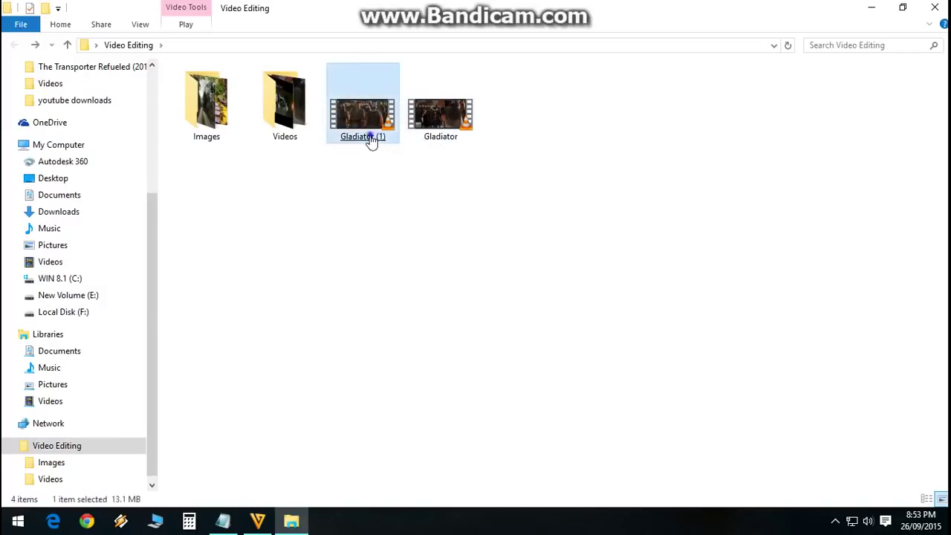
{"action": "right_click", "coordinate": [370, 140]}
{"action": "left_click", "coordinate": [428, 477]}
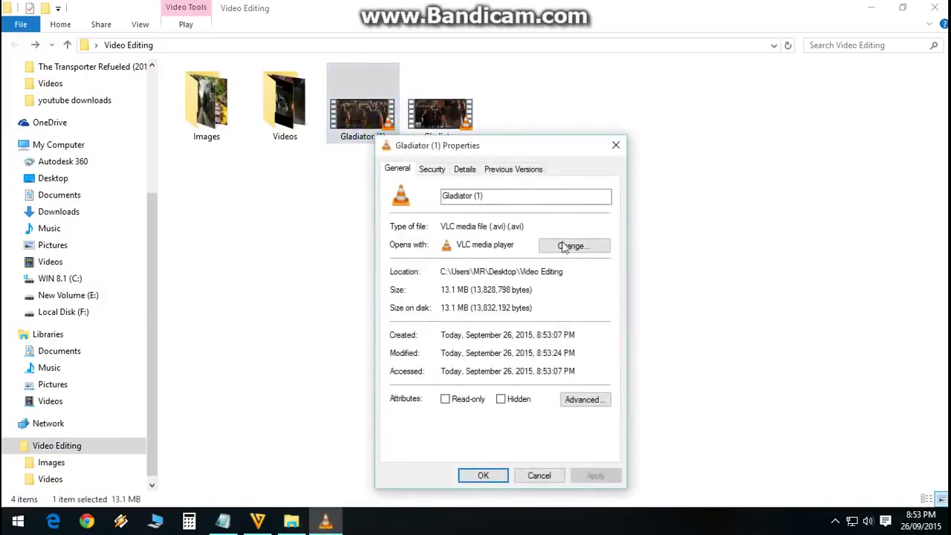
{"action": "left_click", "coordinate": [616, 145]}
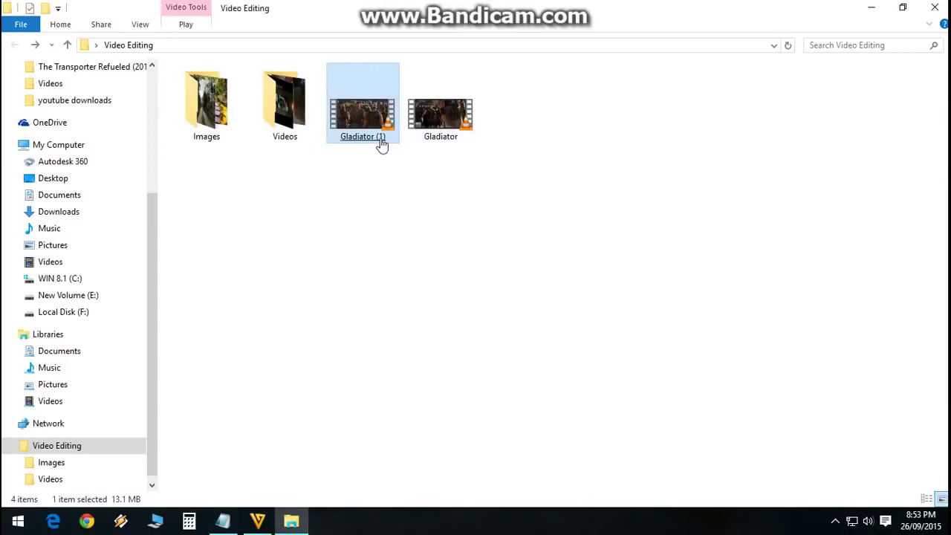
{"action": "double_click", "coordinate": [381, 143]}
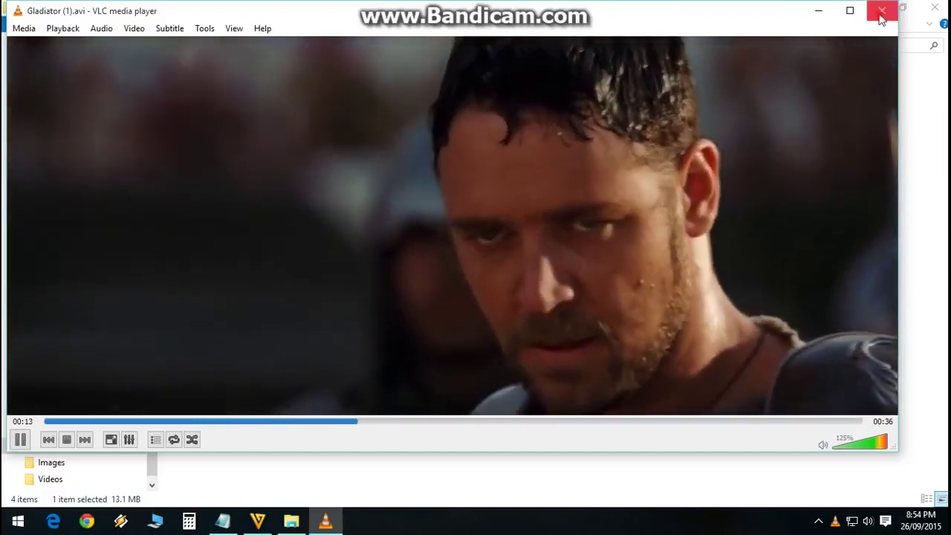
{"action": "left_click", "coordinate": [881, 13]}
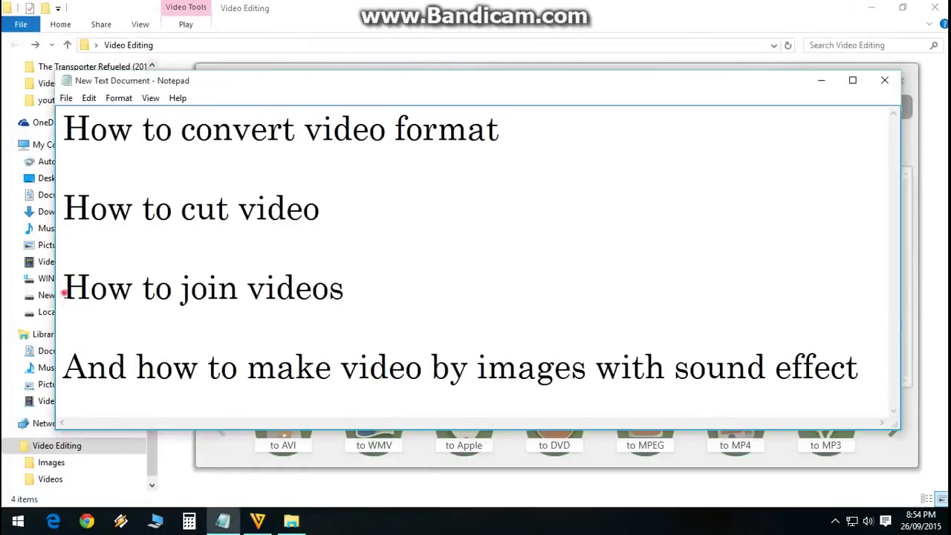
- Highlight the "How to join videos" topic in Notepad, and add videos 1, 2, 3 and 4 from the Videos folder to the converter
{"action": "left_click_drag", "start_coordinate": [63, 292], "coordinate": [344, 291]}
{"action": "left_click", "coordinate": [821, 81]}
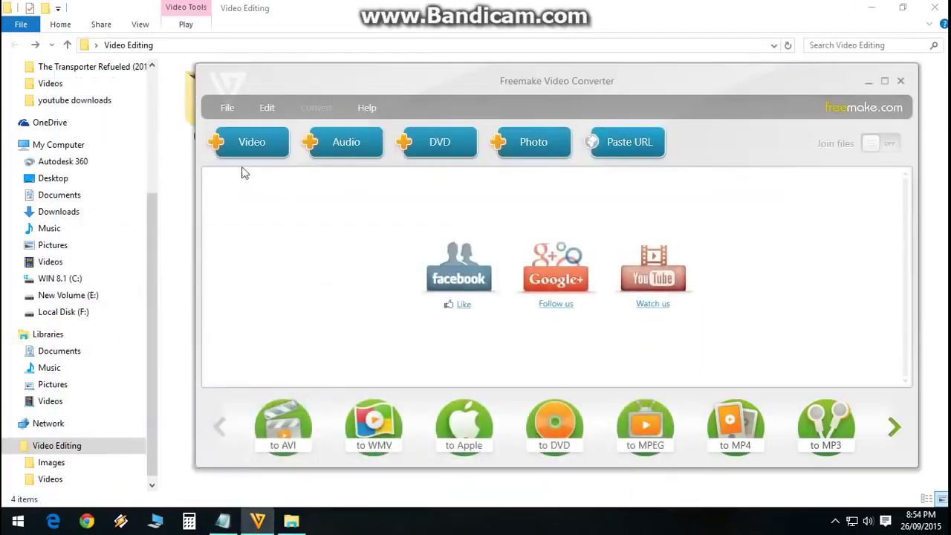
{"action": "left_click", "coordinate": [264, 149]}
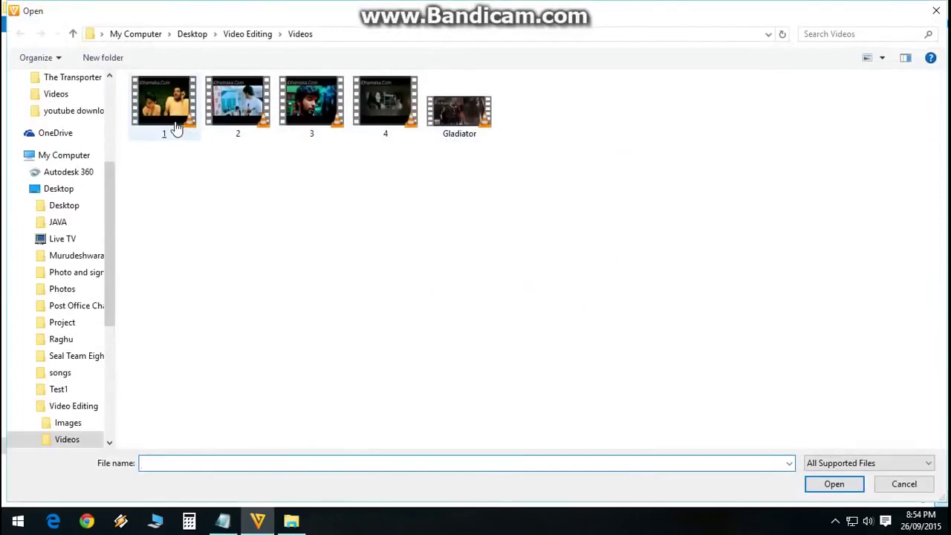
{"action": "left_click", "coordinate": [176, 130]}
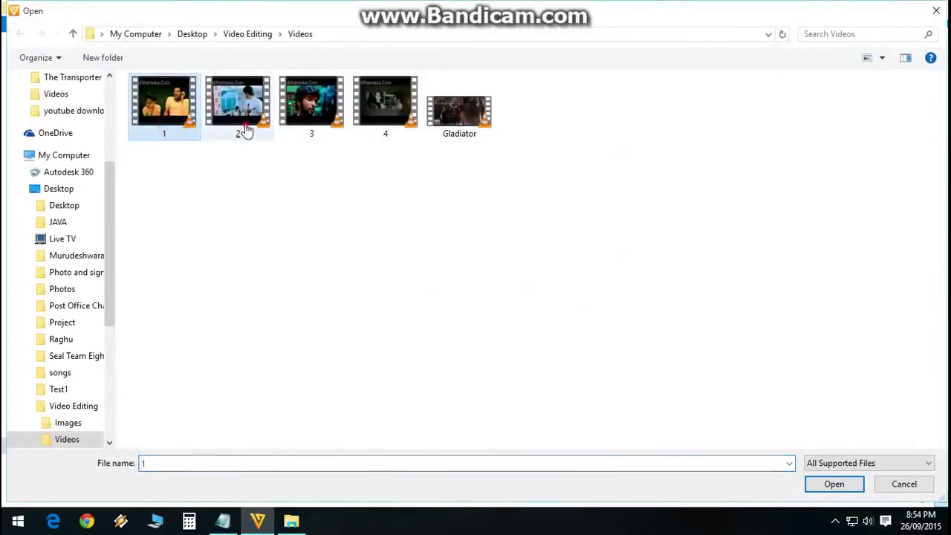
{"action": "left_click", "coordinate": [245, 130], "text": "ctrl"}
{"action": "left_click", "coordinate": [307, 130], "text": "ctrl"}
{"action": "left_click", "coordinate": [387, 130], "text": "ctrl"}
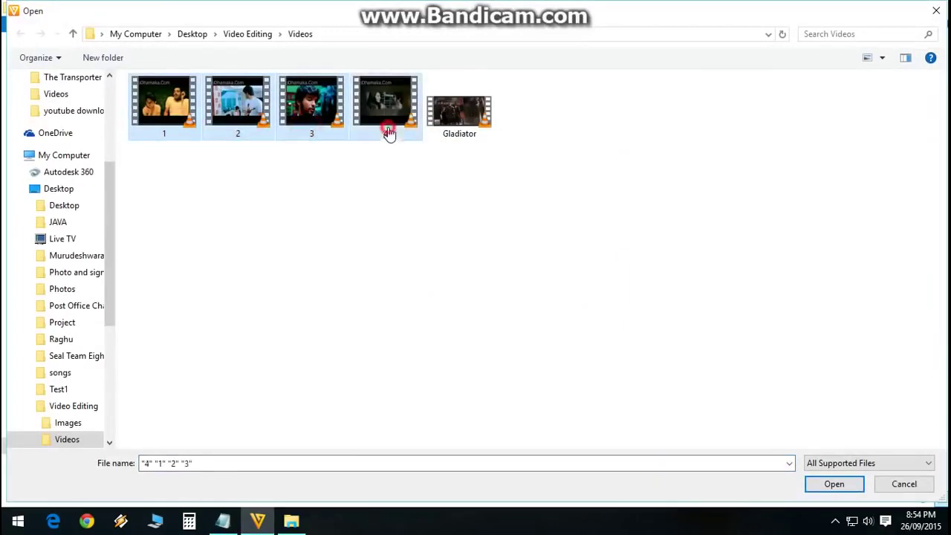
{"action": "left_click", "coordinate": [832, 485]}
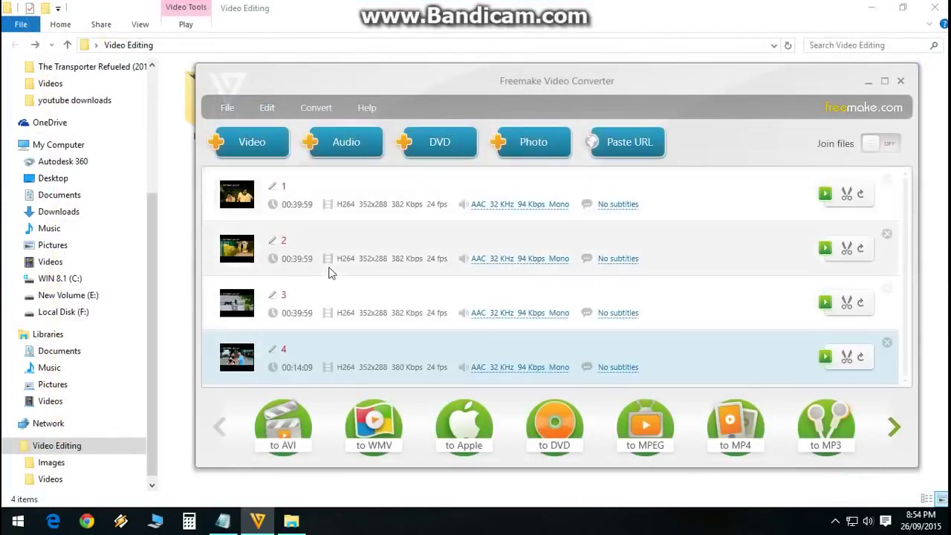
- Turn on file joining for the four videos and name the joined video "Lifu Ishtene"
{"action": "left_click", "coordinate": [880, 145]}
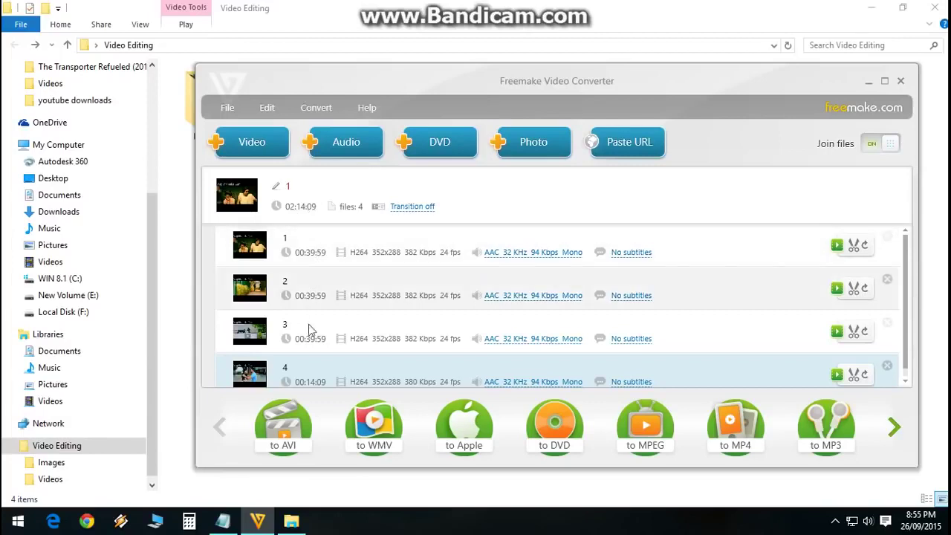
{"action": "left_click", "coordinate": [288, 191]}
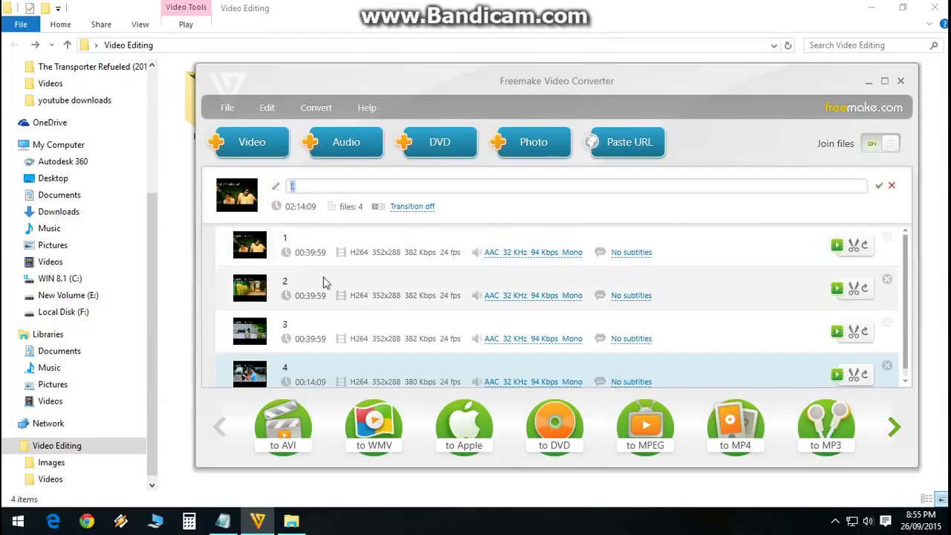
{"action": "type", "text": "Lifu Ishtene"}
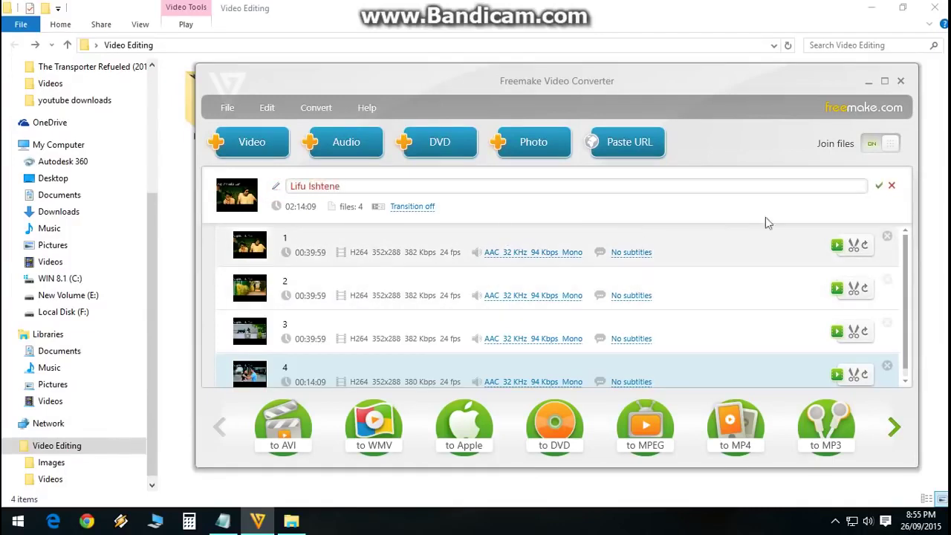
{"action": "left_click", "coordinate": [879, 185]}
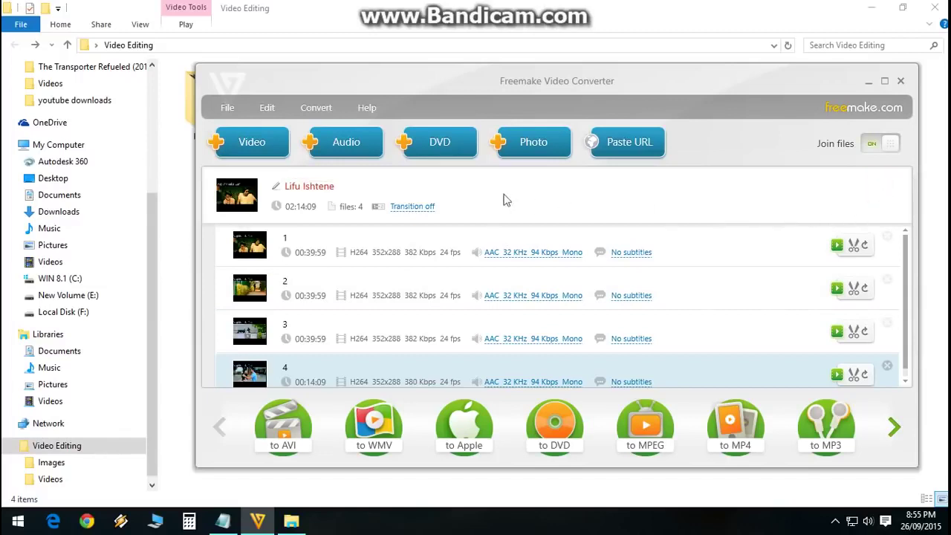
- Convert the joined video to AVI with the HD 1080p preset, saved as Desktop\Video Editing\Lifu Ishtene.avi
{"action": "left_click", "coordinate": [283, 424]}
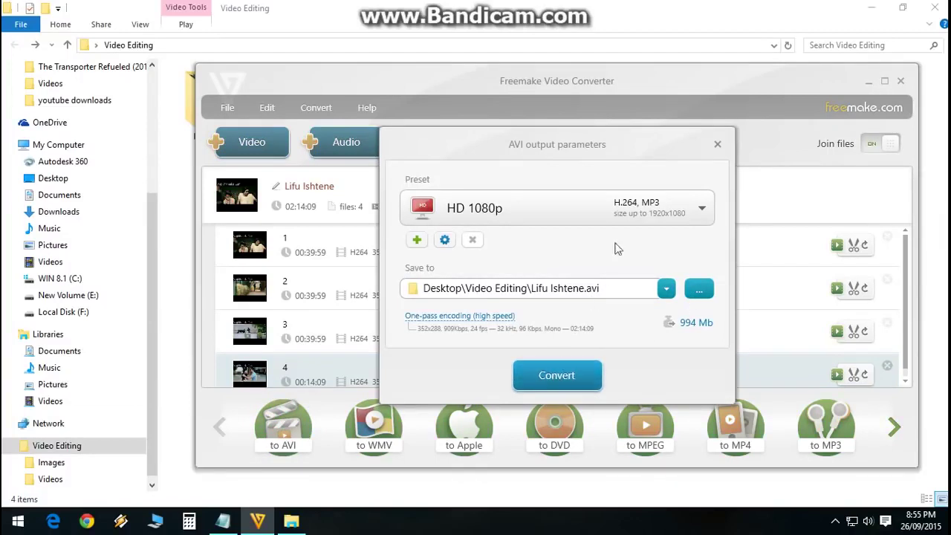
{"action": "left_click", "coordinate": [648, 214]}
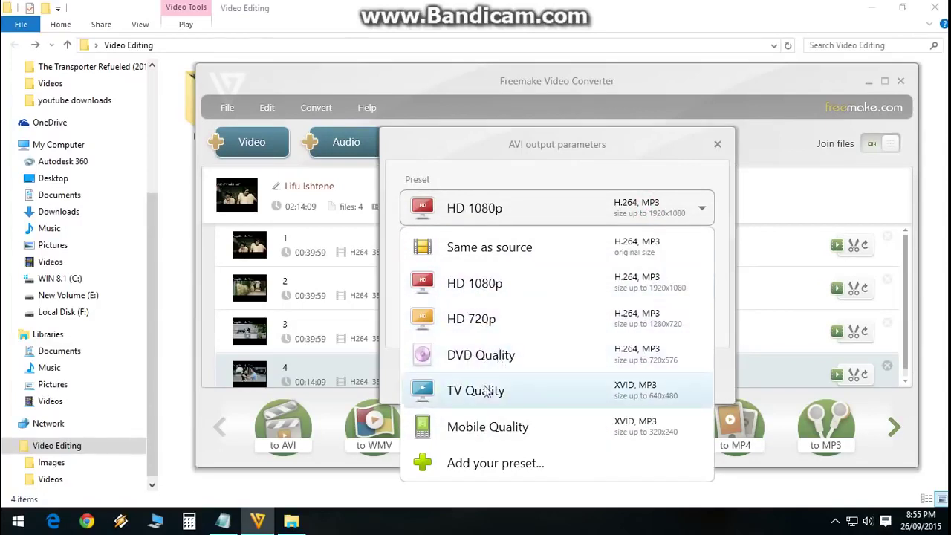
{"action": "left_click", "coordinate": [494, 286]}
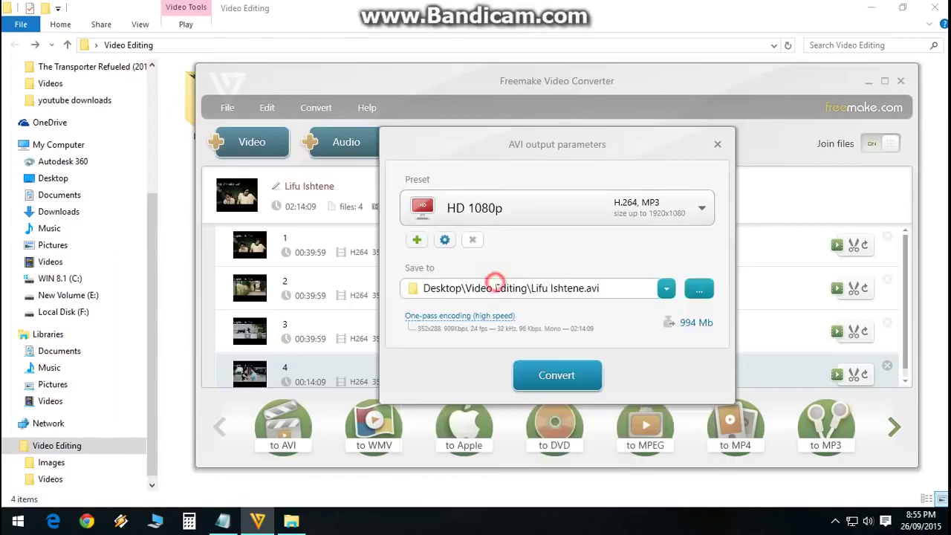
{"action": "left_click", "coordinate": [549, 381]}
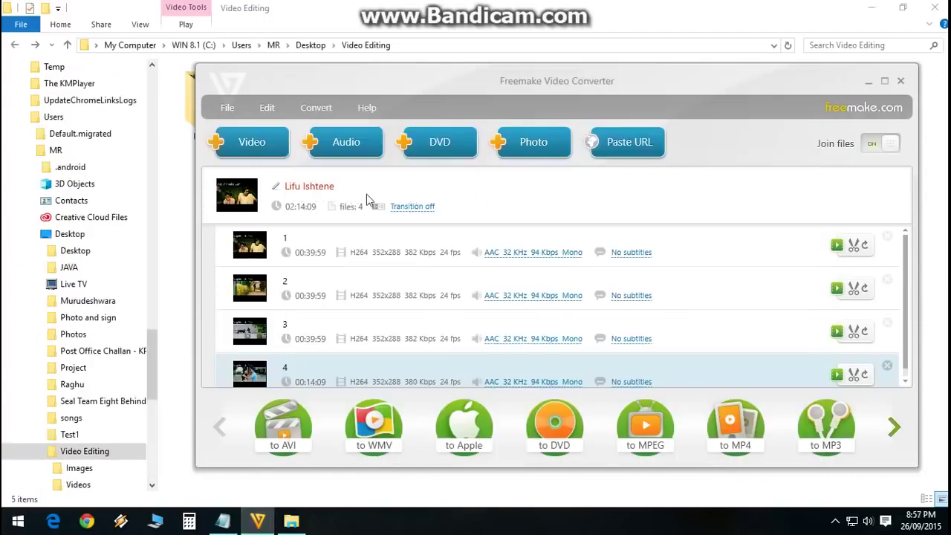
- Minimize the converter and check the file type and size of Lifu Ishtene in its properties
{"action": "left_click", "coordinate": [867, 83]}
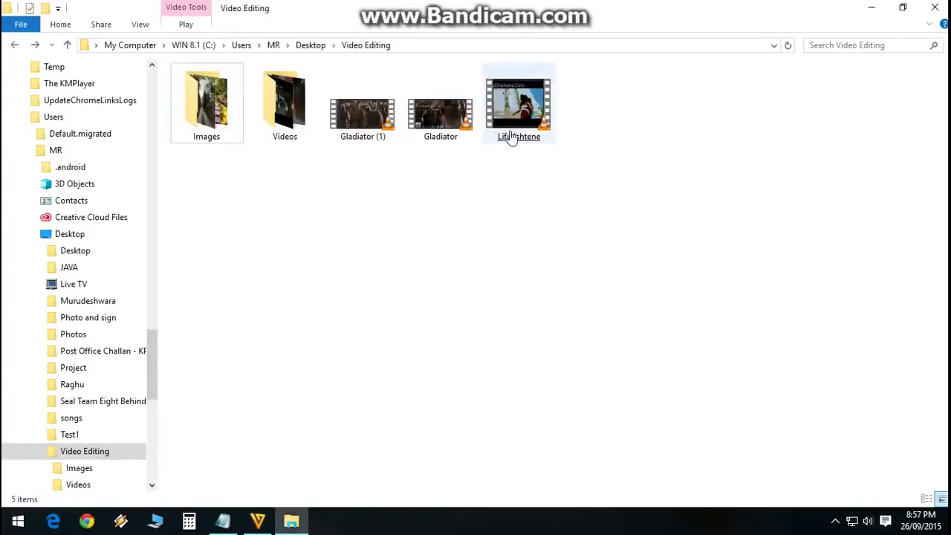
{"action": "right_click", "coordinate": [527, 135]}
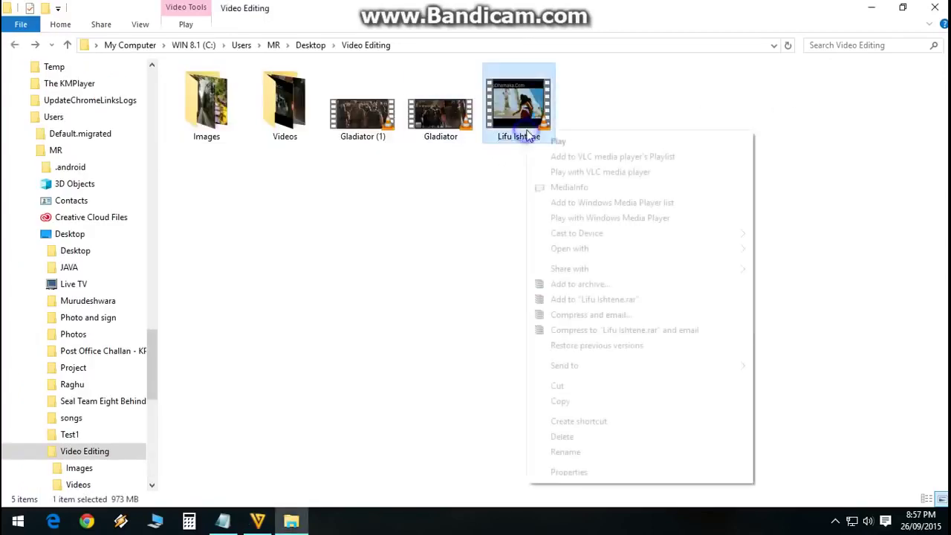
{"action": "left_click", "coordinate": [586, 472]}
{"action": "left_click_drag", "start_coordinate": [646, 221], "coordinate": [681, 221]}
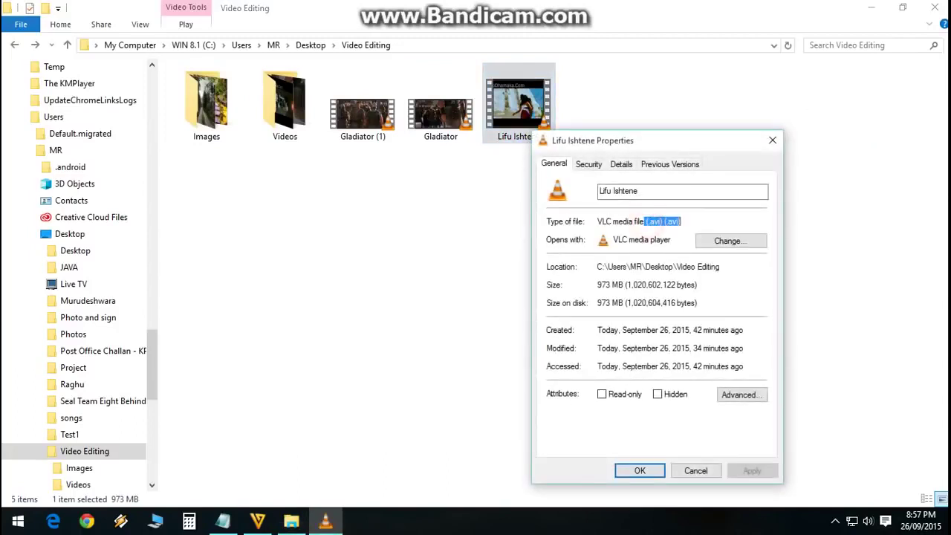
{"action": "left_click", "coordinate": [595, 285]}
{"action": "left_click", "coordinate": [773, 139]}
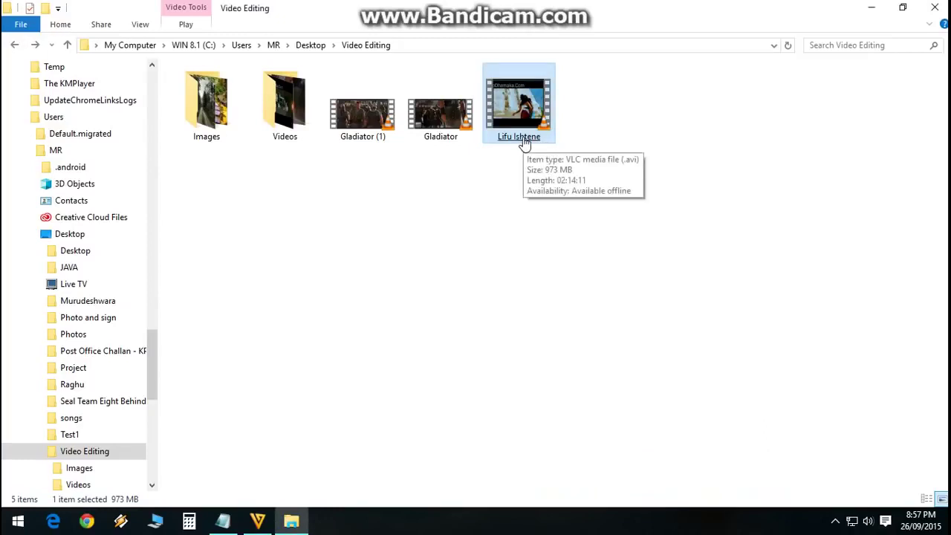
- Switch to Notepad, highlight the topic "how to make video by images with sound effect" and minimize the note
{"action": "key", "text": "alt+Tab"}
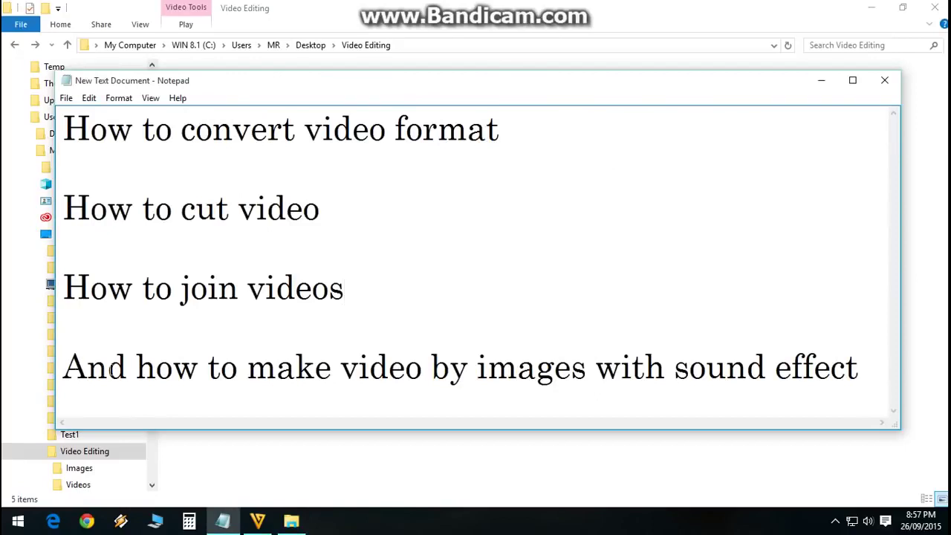
{"action": "left_click_drag", "start_coordinate": [135, 367], "coordinate": [859, 369]}
{"action": "left_click", "coordinate": [822, 82]}
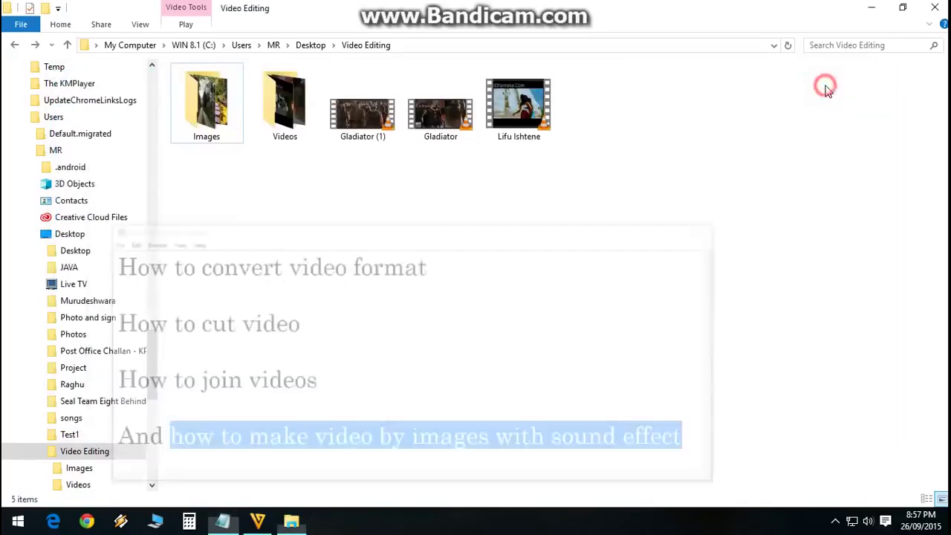
- Switch to Freemake Video Converter, turn off file joining and remove videos 1 to 4 from the list
{"action": "left_click", "coordinate": [258, 522]}
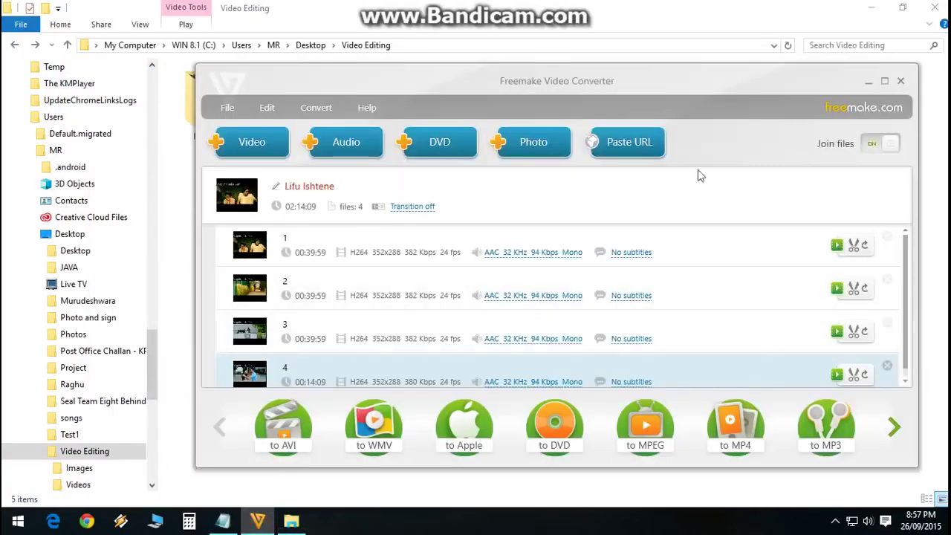
{"action": "left_click", "coordinate": [882, 145]}
{"action": "left_click", "coordinate": [887, 183]}
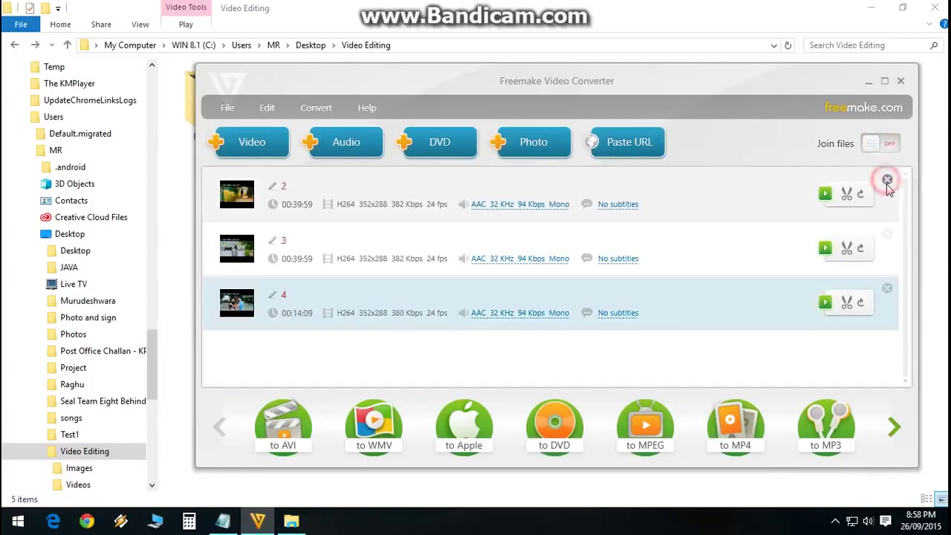
{"action": "left_click", "coordinate": [887, 182]}
{"action": "left_click", "coordinate": [888, 183]}
{"action": "left_click", "coordinate": [887, 183]}
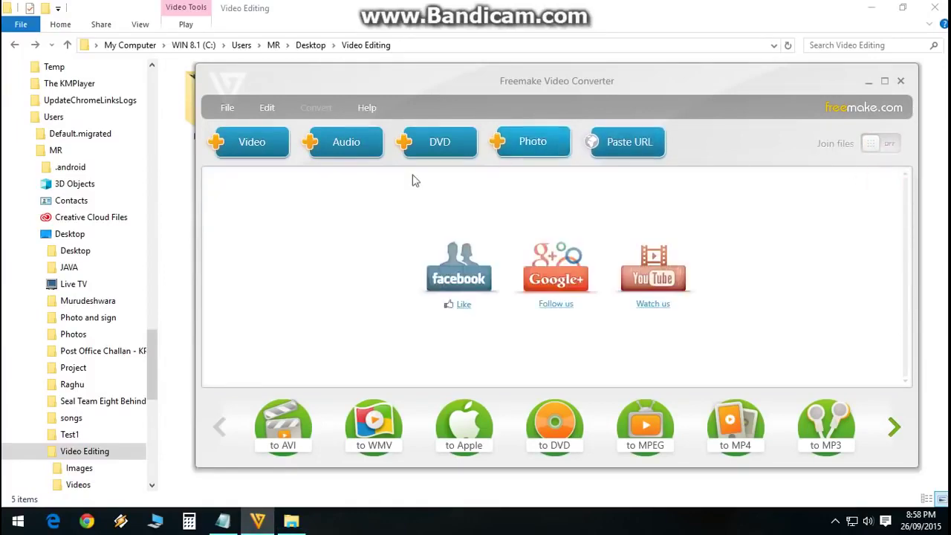
- Add all the photos, Nature (1) to Nature (25), from the Video Editing\Images folder as a photo slideshow
{"action": "left_click", "coordinate": [510, 148]}
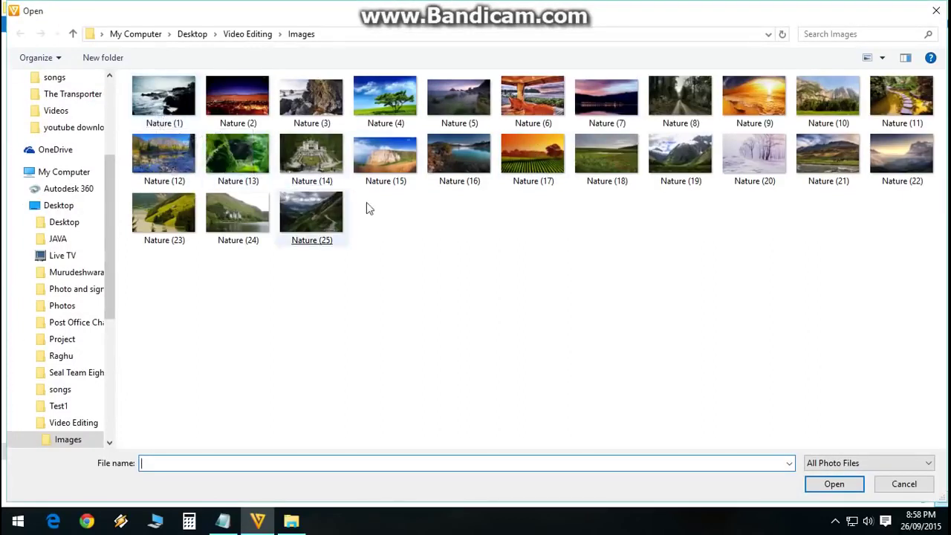
{"action": "key", "text": "ctrl+a"}
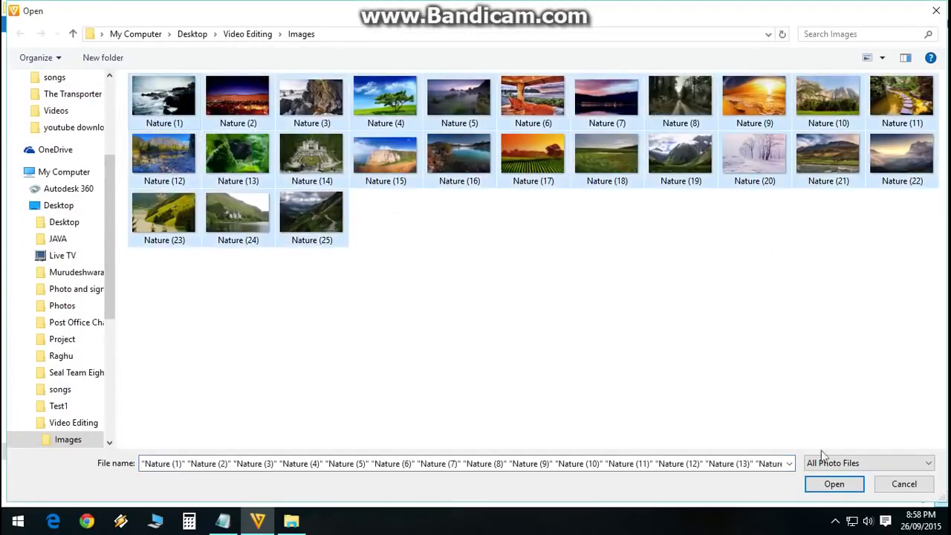
{"action": "left_click", "coordinate": [834, 485]}
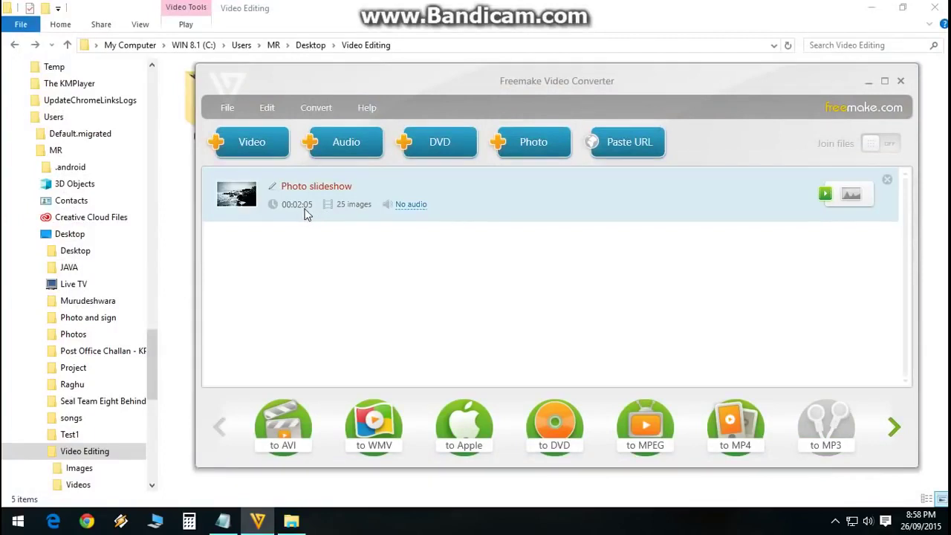
- Set the photo slideshow's interval between images to 2 secs and apply it
{"action": "left_click", "coordinate": [851, 194]}
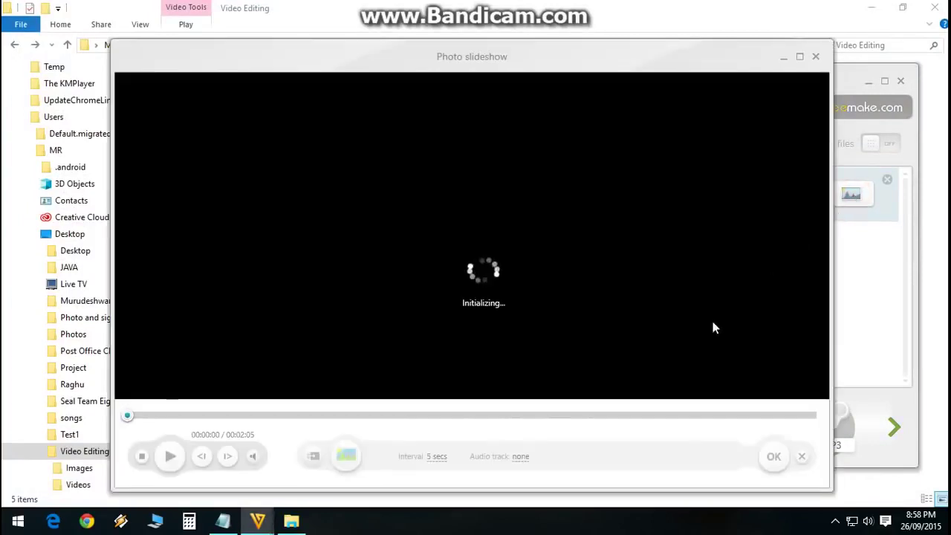
{"action": "left_click", "coordinate": [437, 458]}
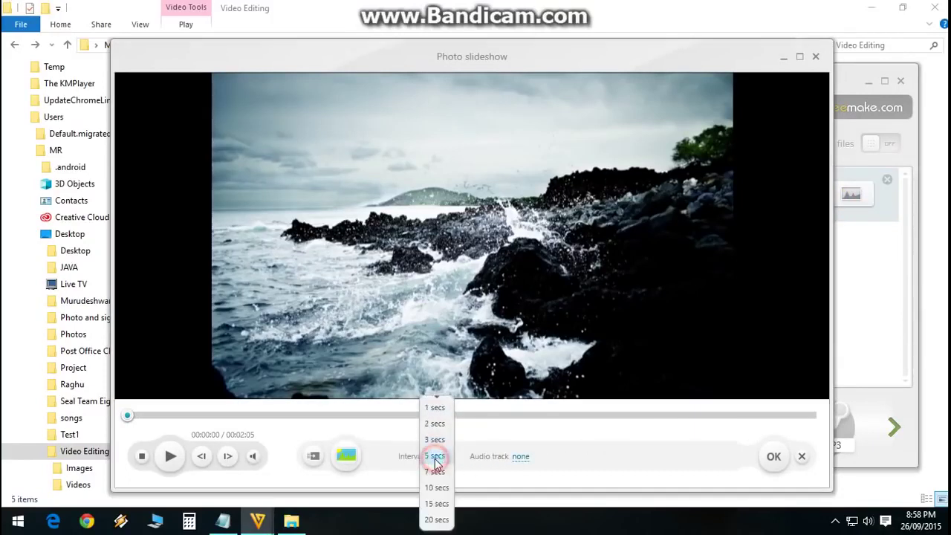
{"action": "left_click", "coordinate": [435, 425]}
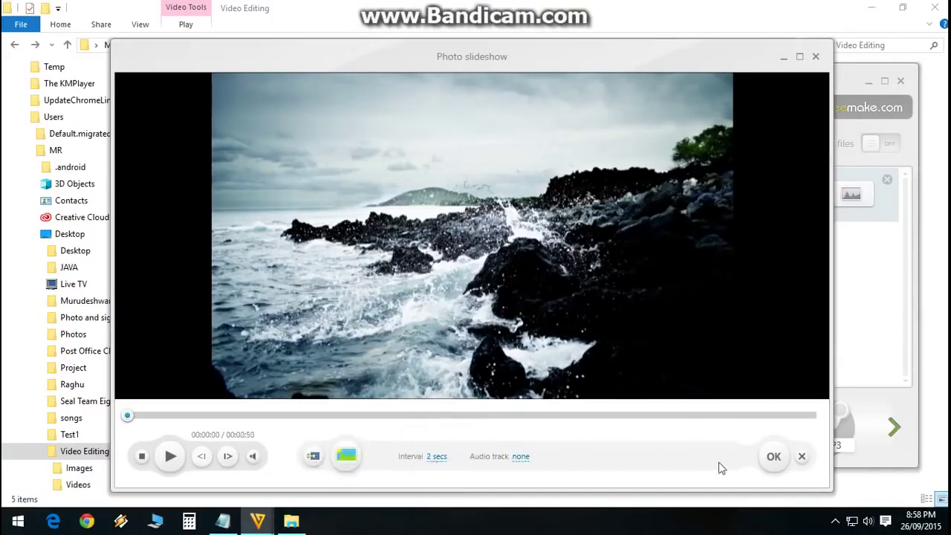
{"action": "left_click", "coordinate": [771, 457]}
- Add the song "01 - EE SANJE YAAKAGIDE - Copy.mp3" from within Desktop\Video Editing as the slideshow's audio
{"action": "left_click", "coordinate": [415, 204]}
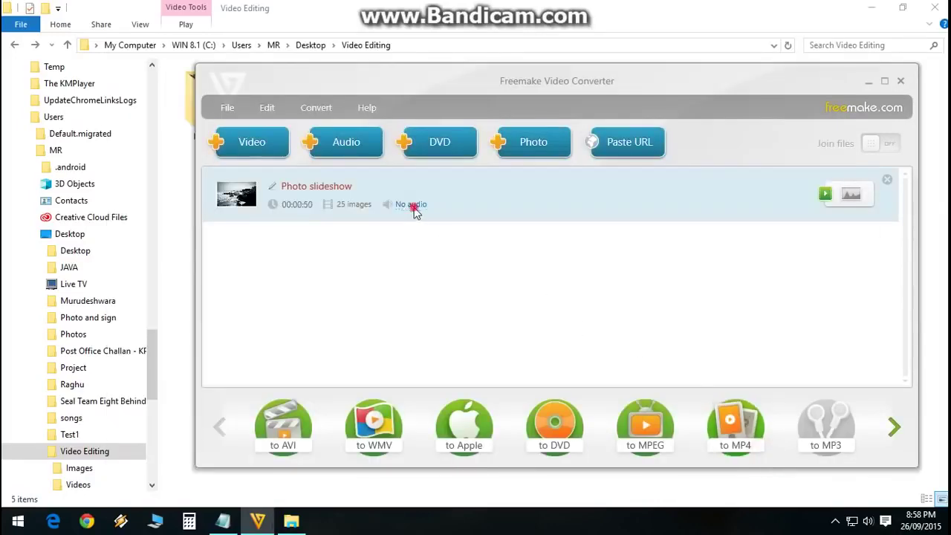
{"action": "left_click", "coordinate": [416, 241]}
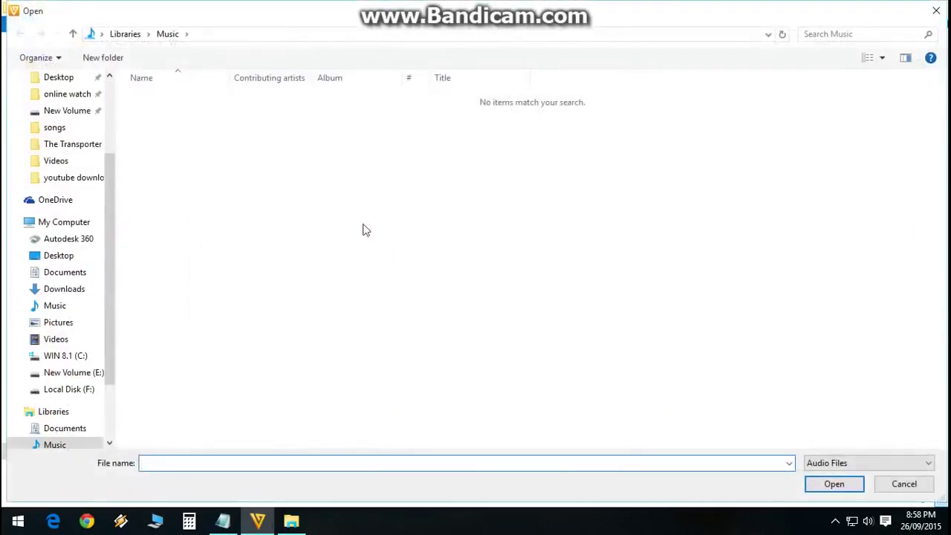
{"action": "left_click_drag", "start_coordinate": [113, 166], "coordinate": [119, 93]}
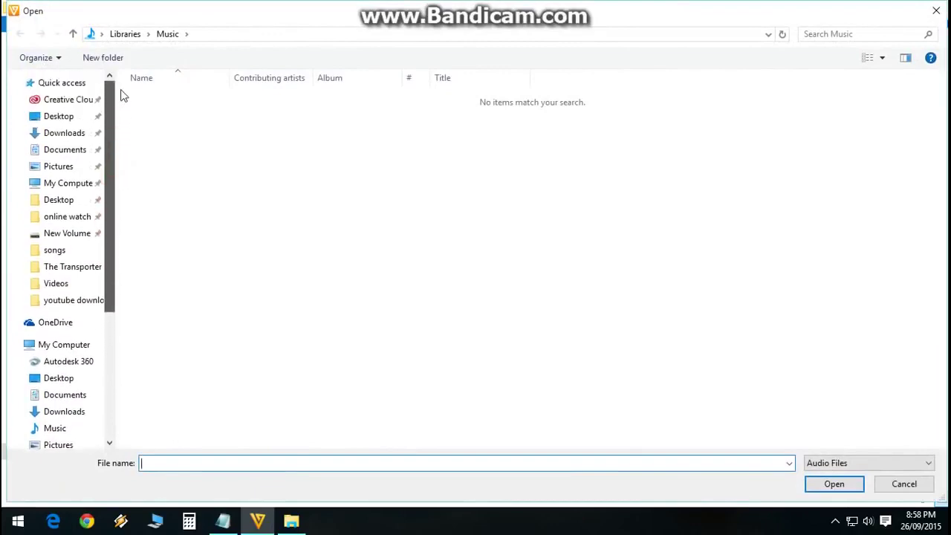
{"action": "left_click", "coordinate": [77, 119]}
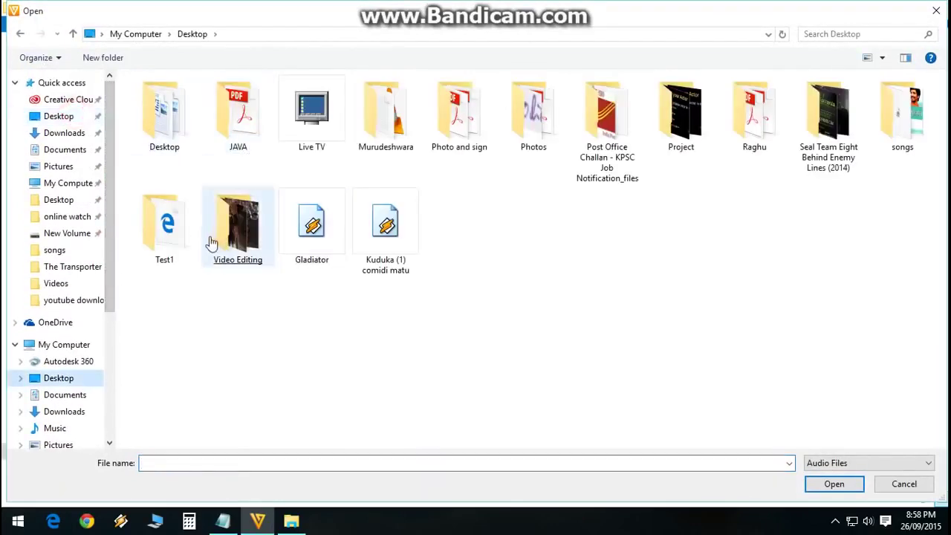
{"action": "double_click", "coordinate": [231, 223]}
{"action": "double_click", "coordinate": [159, 117]}
{"action": "double_click", "coordinate": [178, 107]}
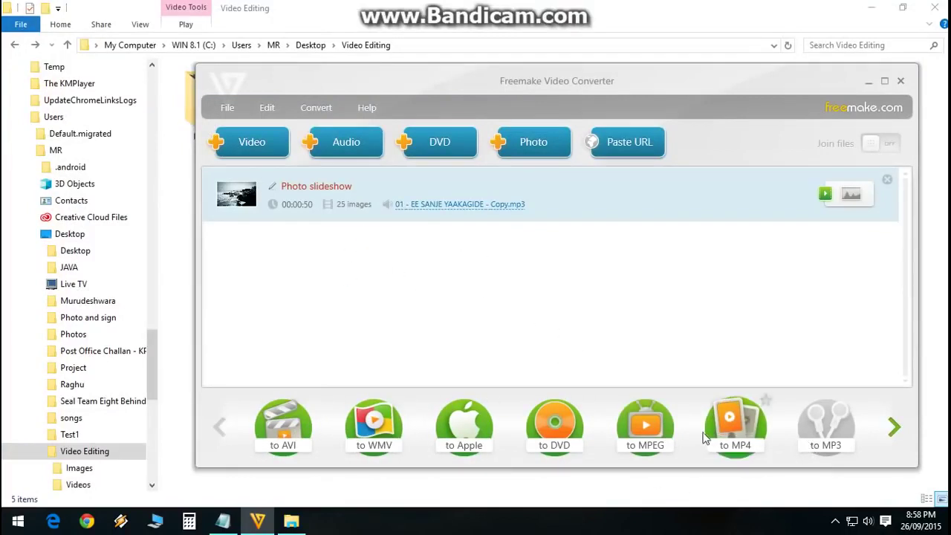
- Convert the slideshow to WMV with the Same as source preset, saved as Desktop\Video Editing\Photo slideshow.wmv
{"action": "left_click", "coordinate": [897, 429]}
{"action": "left_click", "coordinate": [897, 428]}
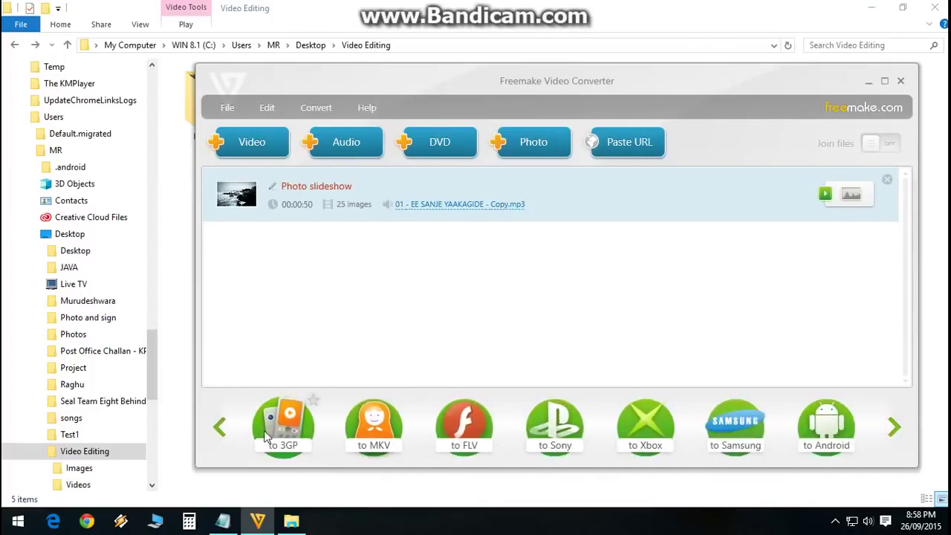
{"action": "left_click", "coordinate": [220, 426]}
{"action": "left_click", "coordinate": [374, 431]}
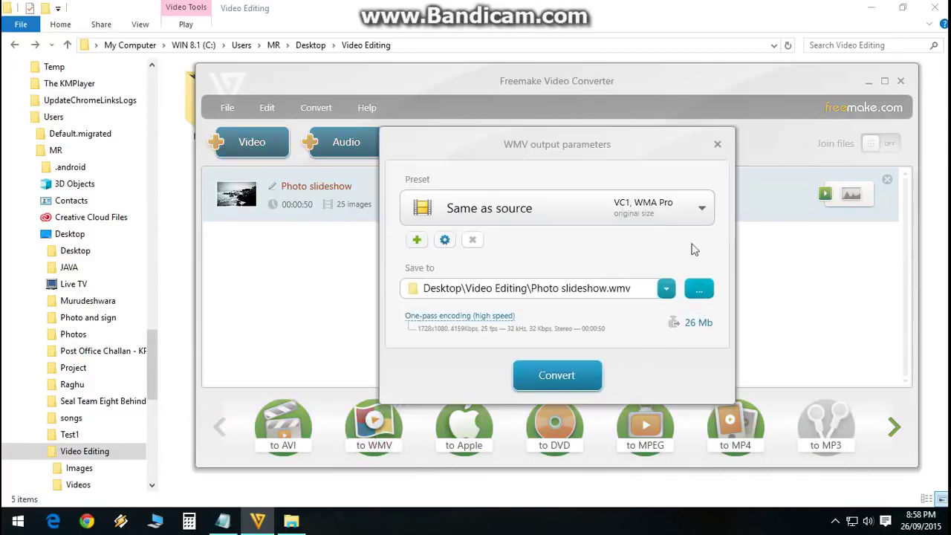
{"action": "left_click", "coordinate": [685, 213]}
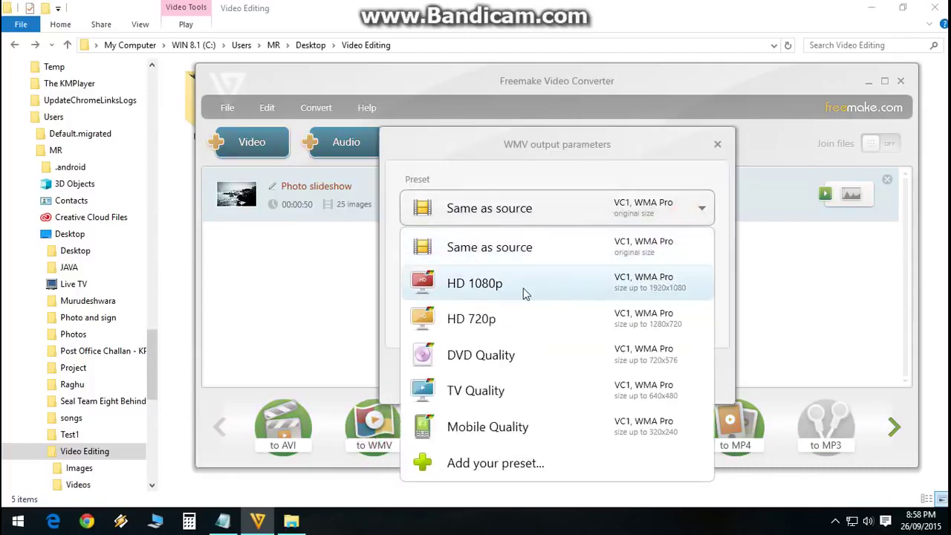
{"action": "left_click", "coordinate": [522, 256]}
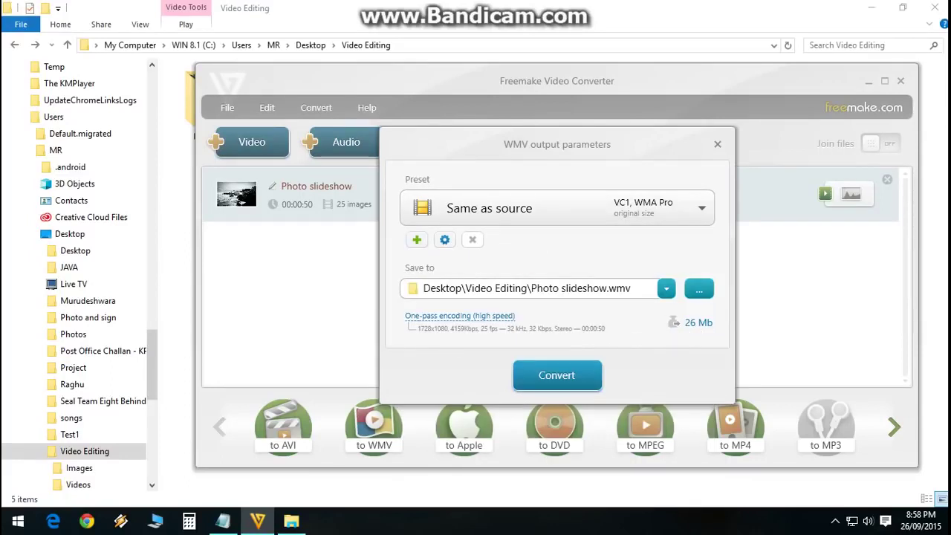
{"action": "left_click", "coordinate": [553, 375]}
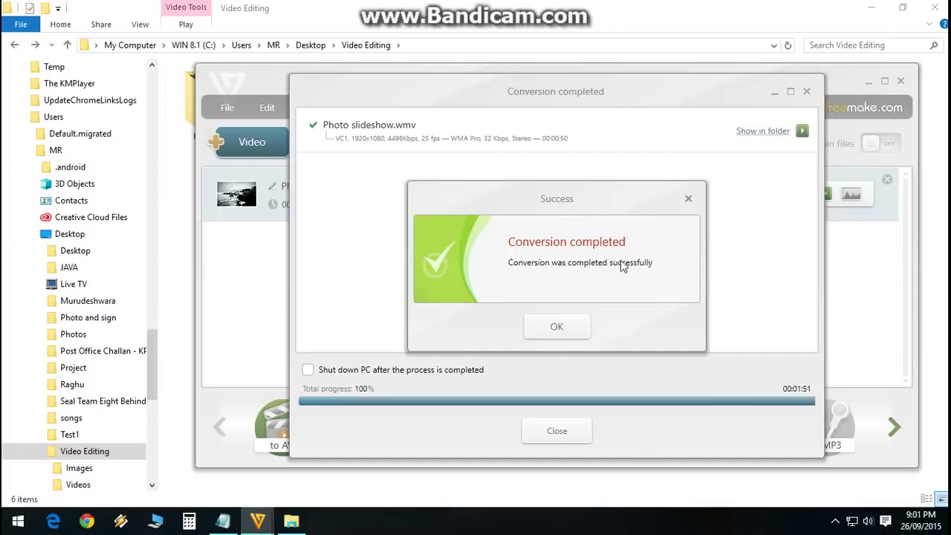
{"action": "left_click", "coordinate": [556, 327]}
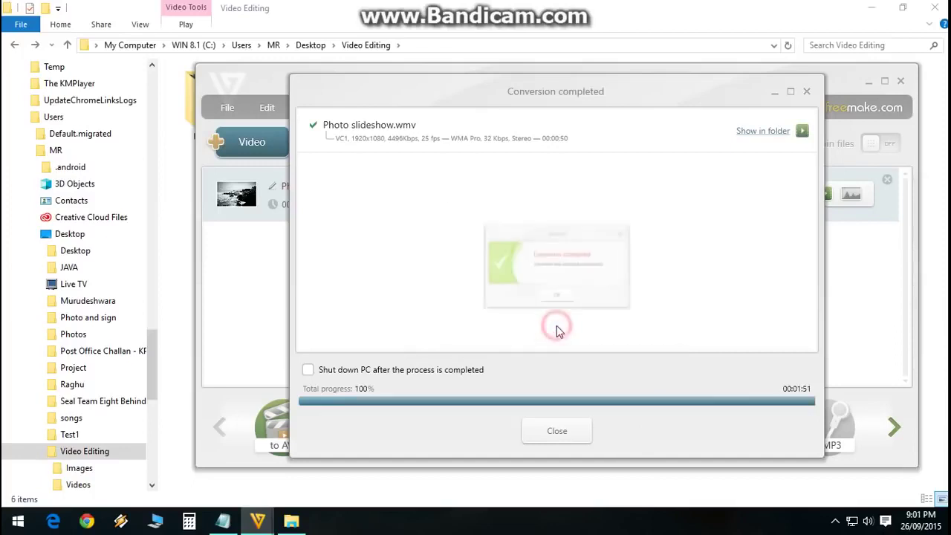
{"action": "left_click", "coordinate": [556, 431]}
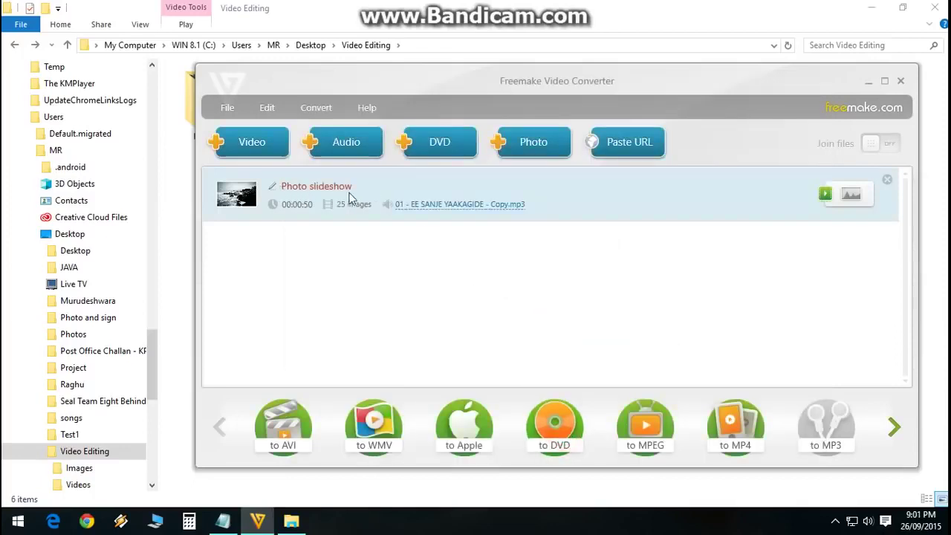
- Minimize the converter and open the Photo slideshow video from the Video Editing folder in VLC instead of Movies & TV
{"action": "left_click", "coordinate": [869, 83]}
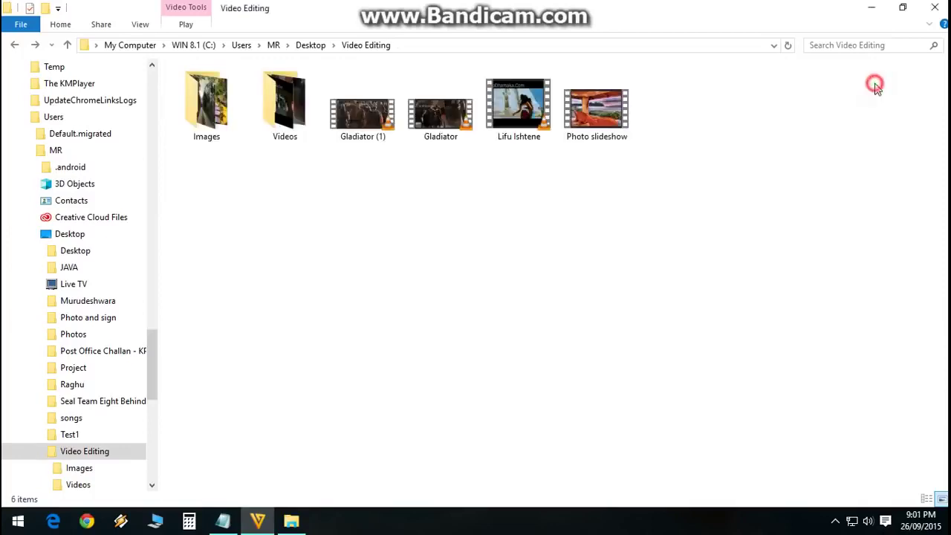
{"action": "left_click", "coordinate": [598, 138]}
{"action": "double_click", "coordinate": [596, 139]}
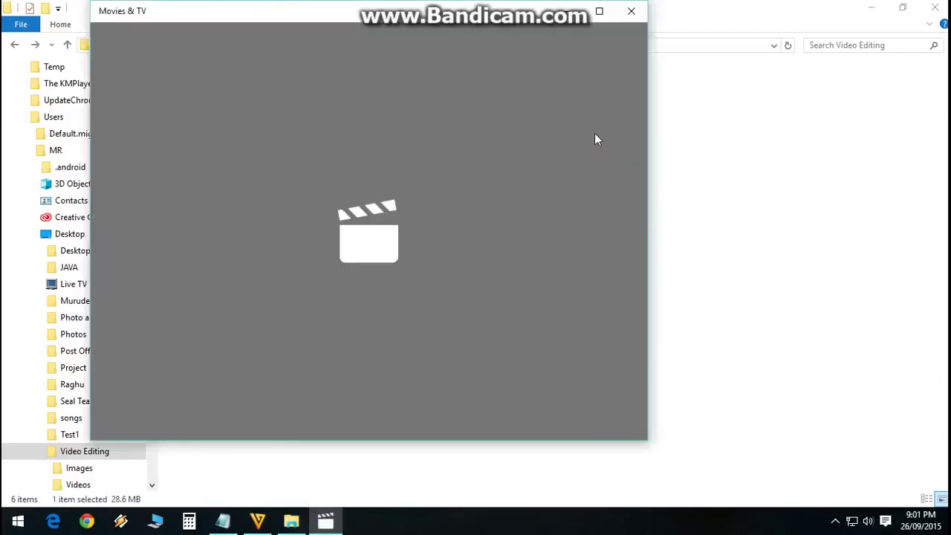
{"action": "left_click", "coordinate": [631, 11]}
{"action": "right_click", "coordinate": [582, 117]}
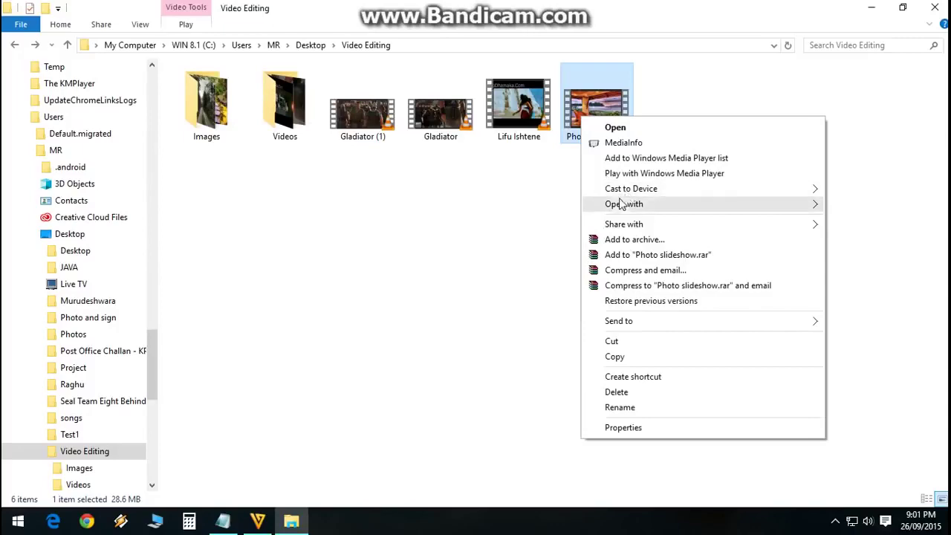
{"action": "mouse_move", "coordinate": [613, 207]}
{"action": "left_click", "coordinate": [510, 250]}
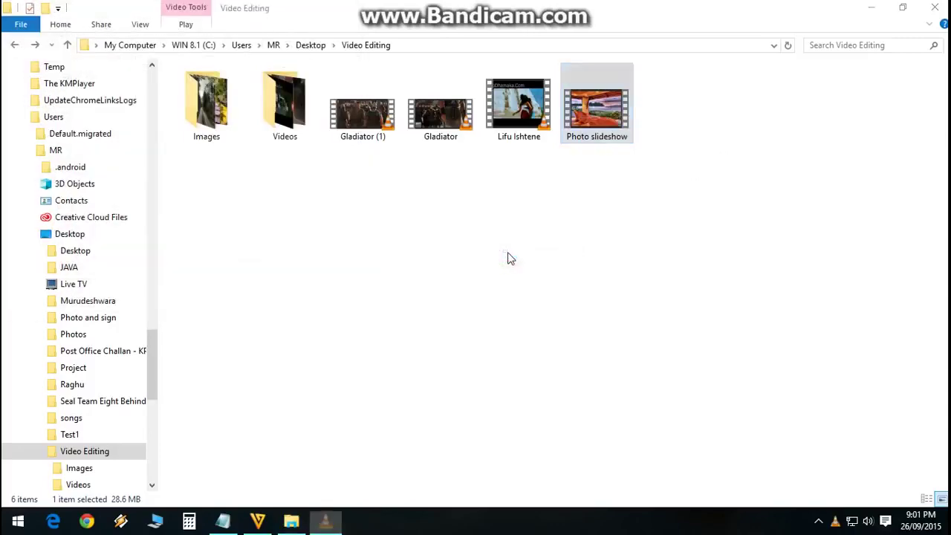